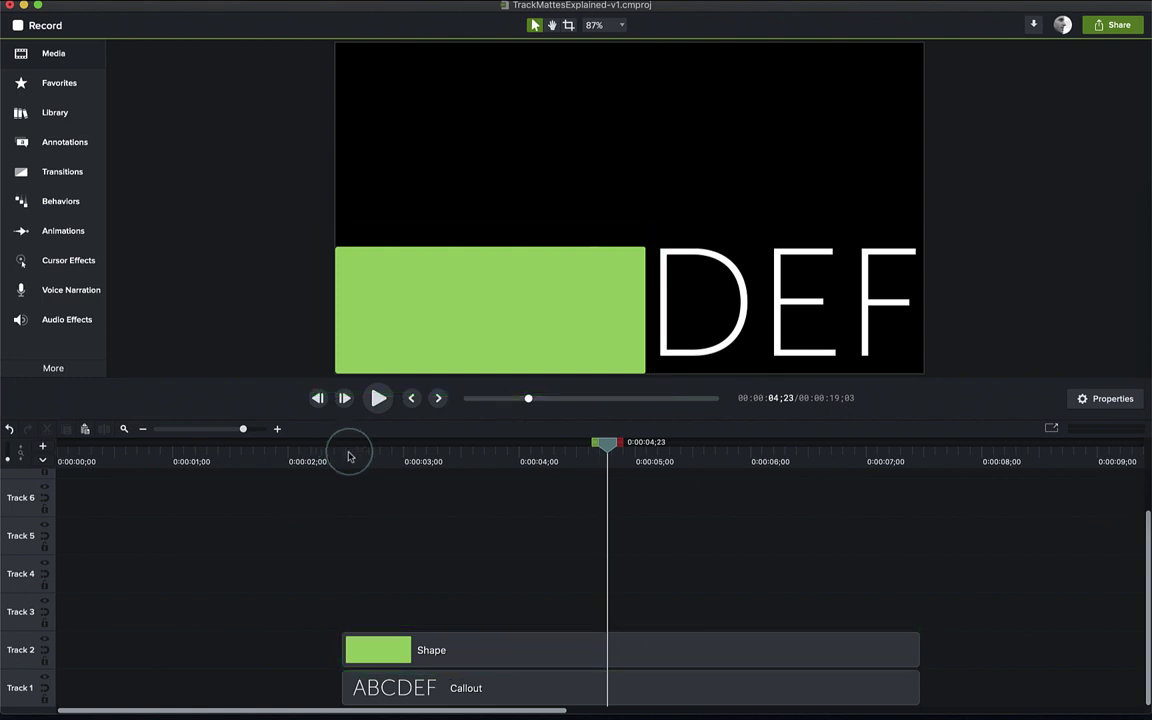
- Set Track 2's track matte to Alpha, briefly comparing with None, so only ABC shows
left_click_drag(349, 457, 809, 455)
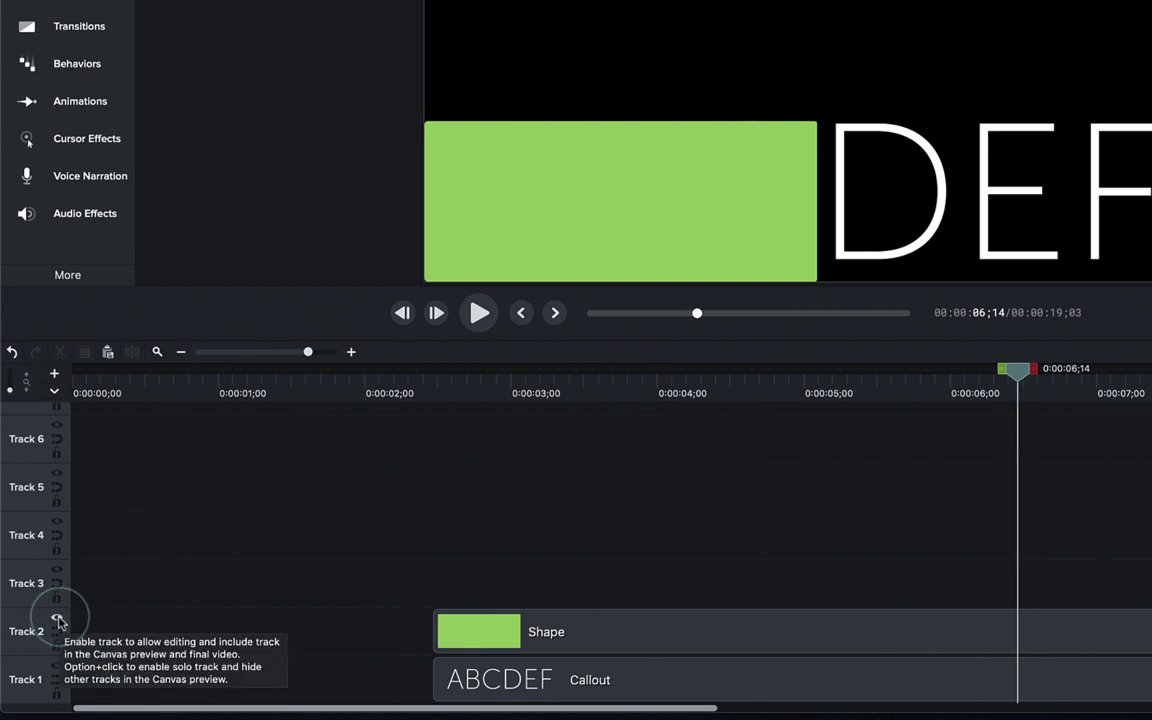
left_click(58, 620)
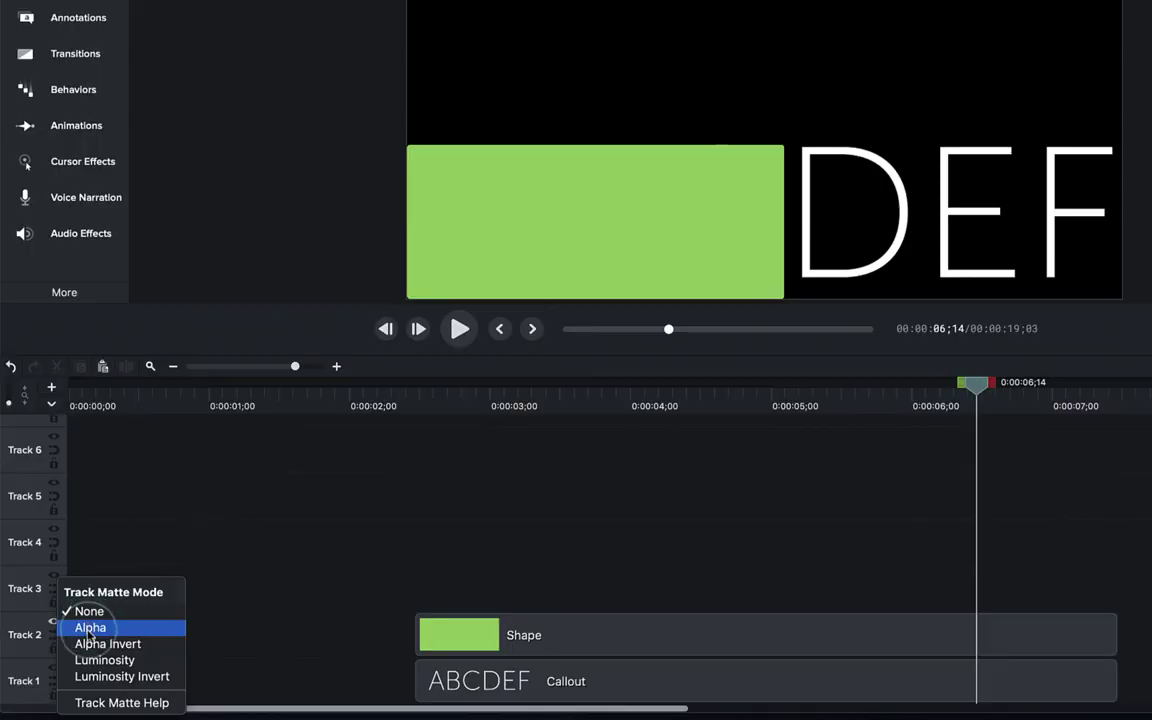
left_click(90, 628)
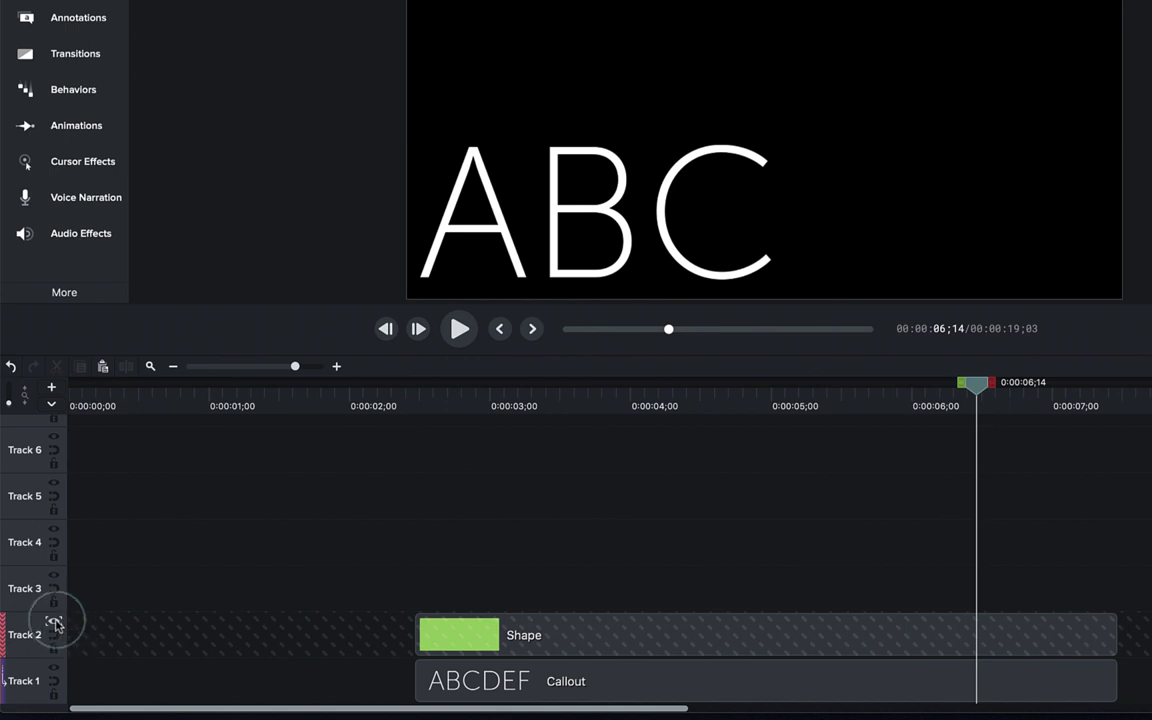
left_click(53, 622)
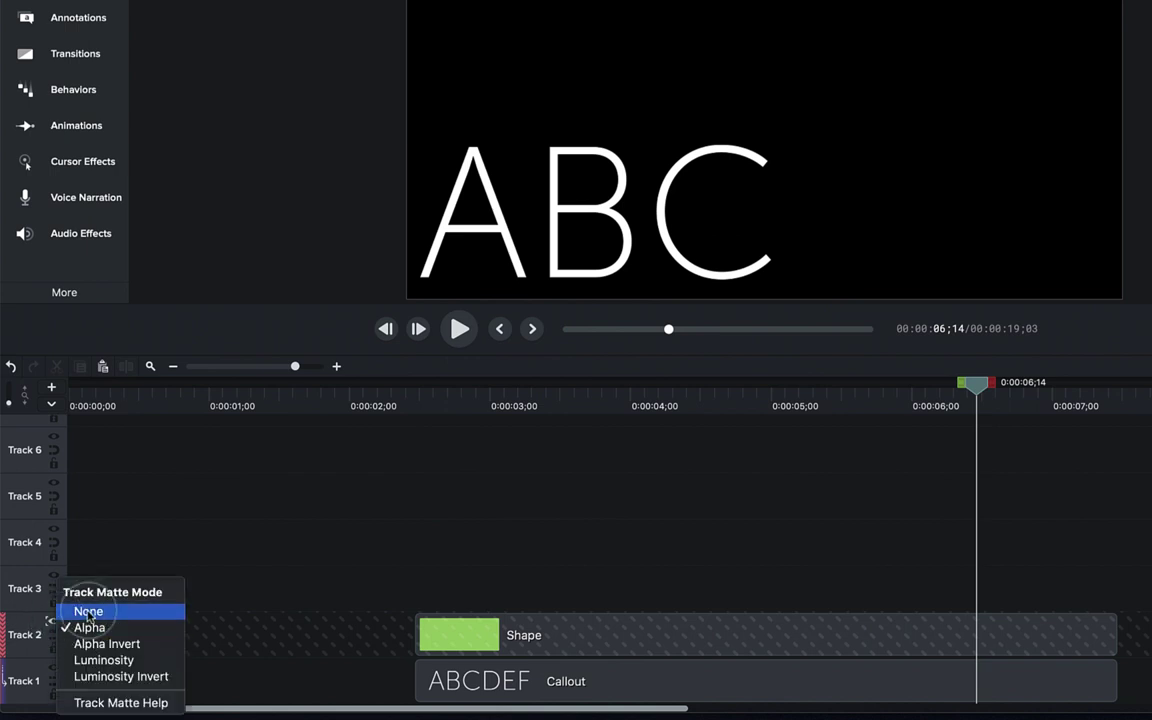
left_click(88, 612)
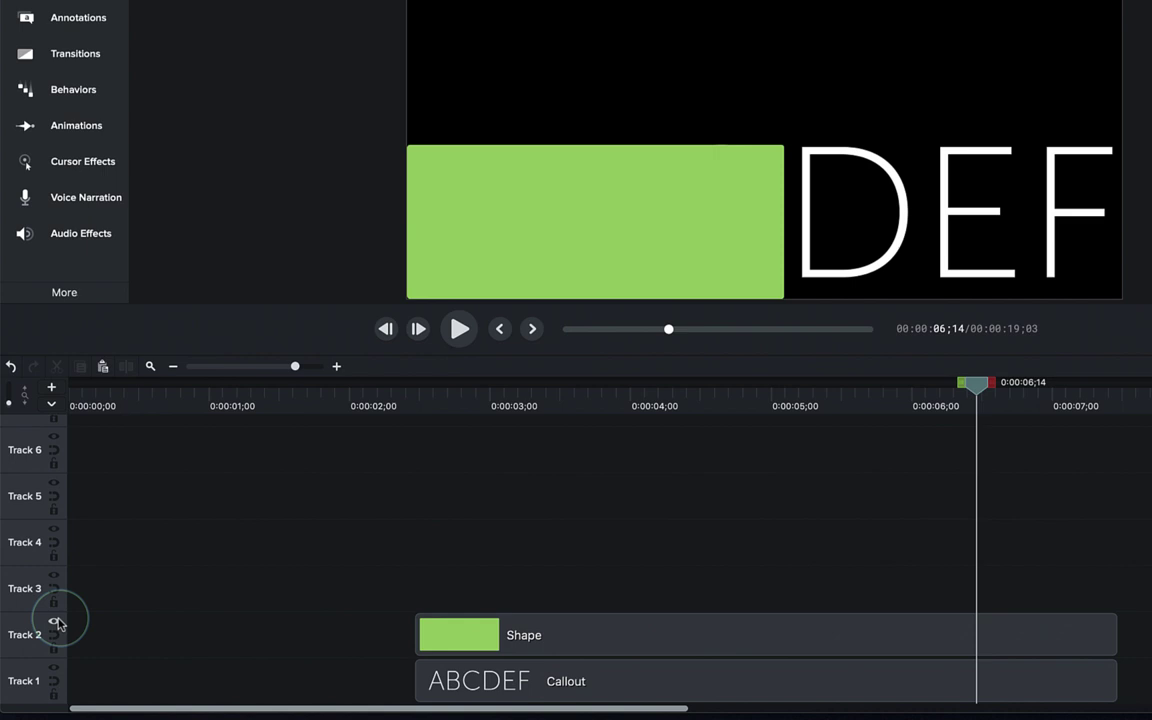
left_click(54, 624)
left_click(74, 628)
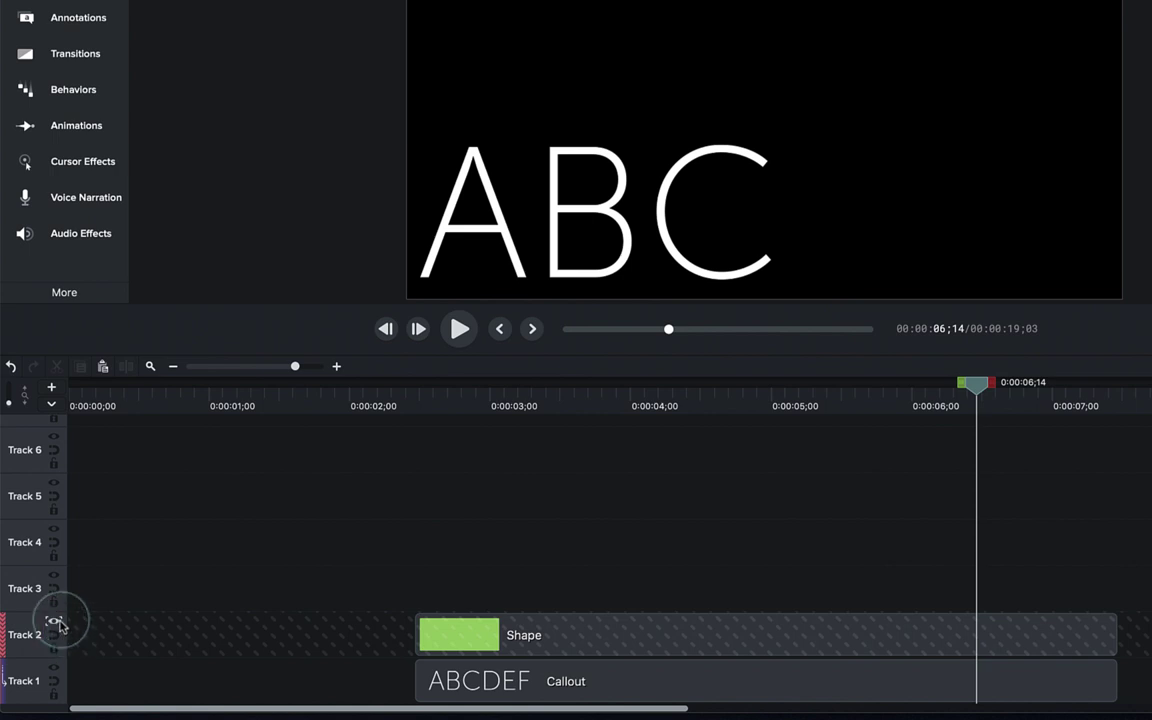
- Switch Track 2's matte from None to Alpha Invert so only DEF shows, and select the Shape clip
left_click(54, 623)
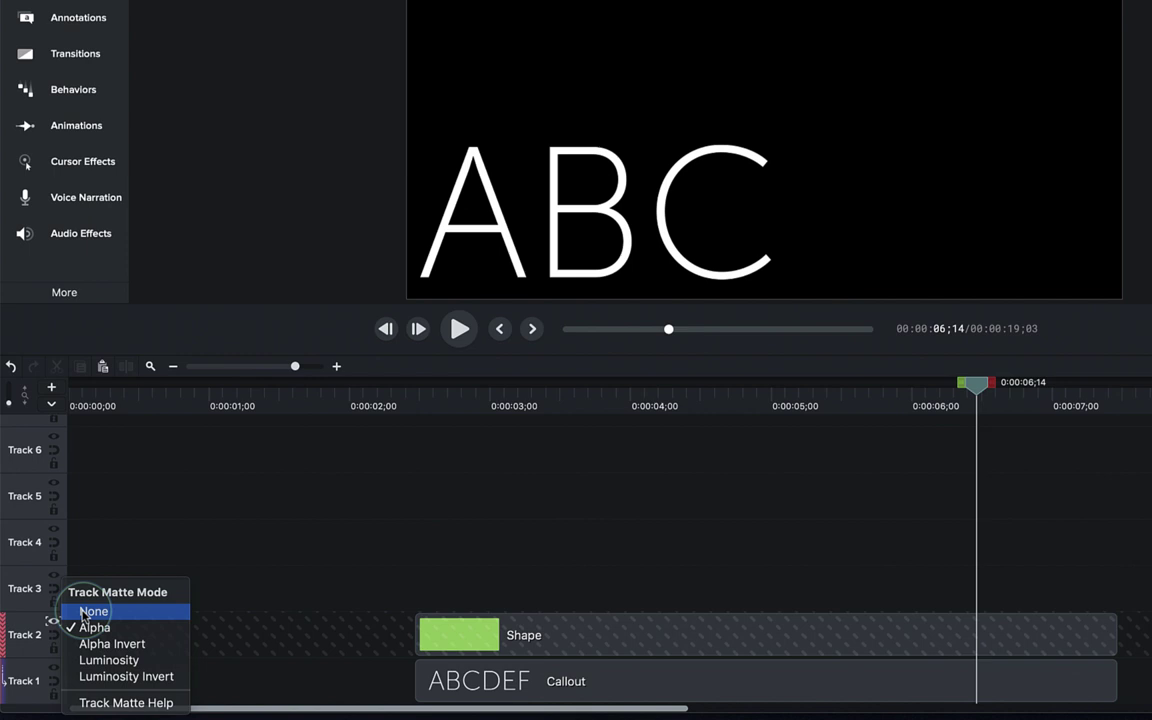
left_click(85, 613)
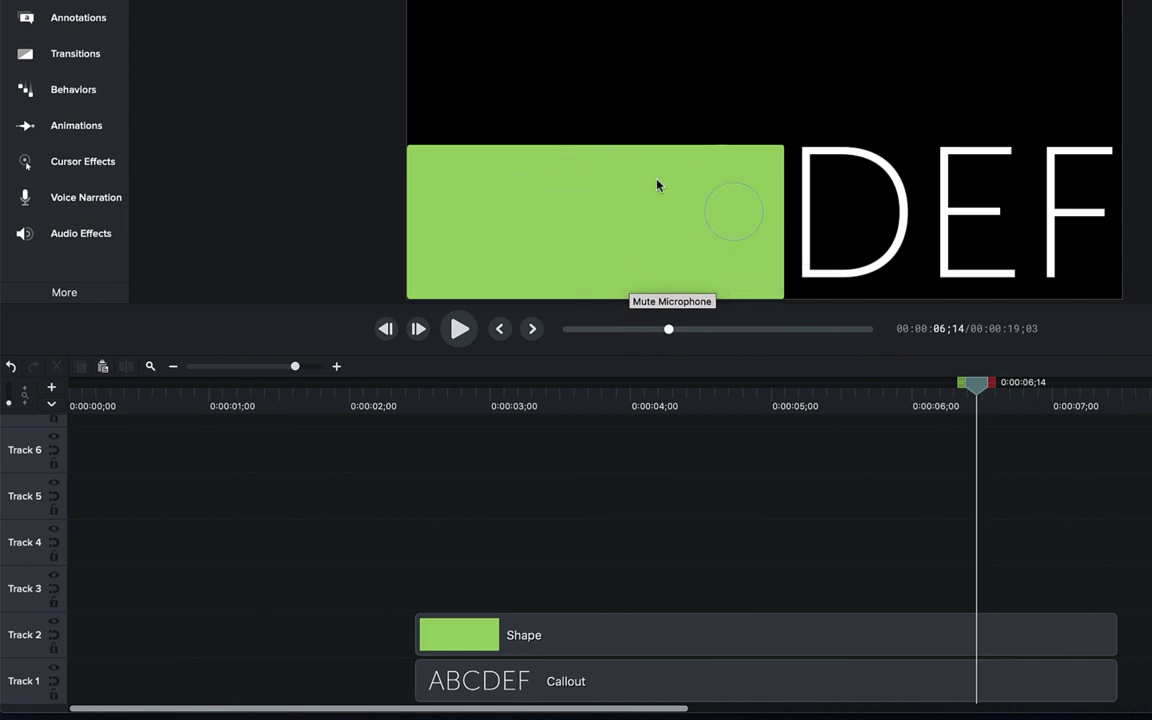
left_click(55, 624)
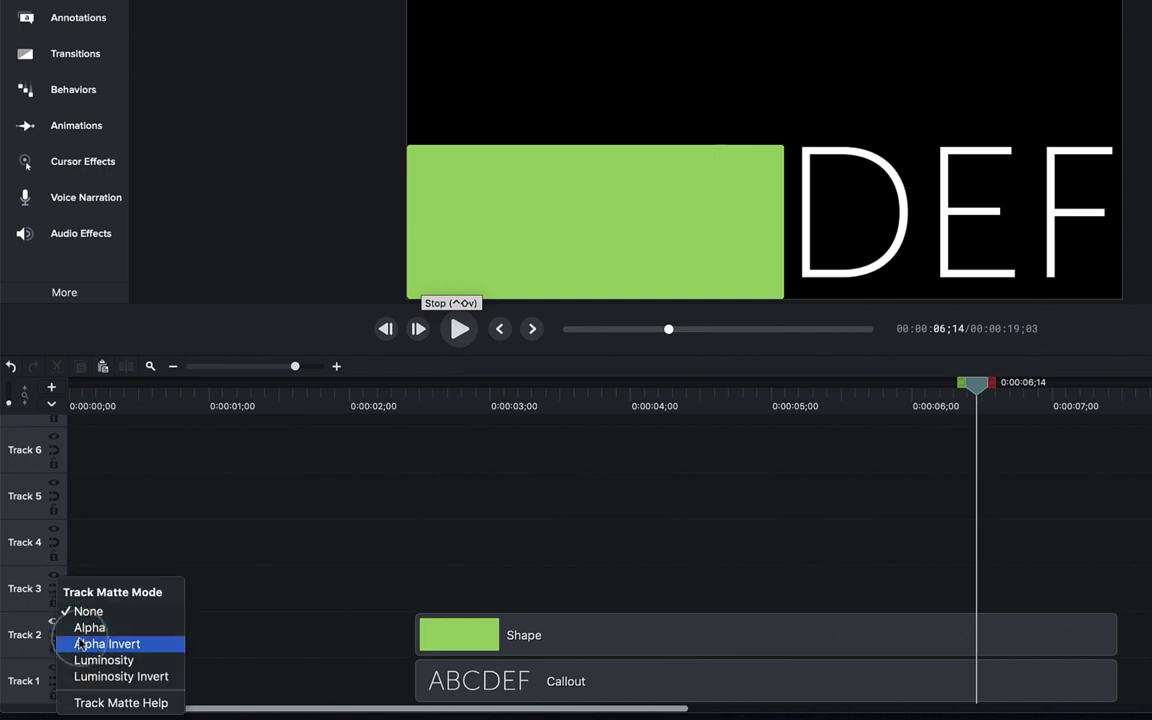
left_click(86, 645)
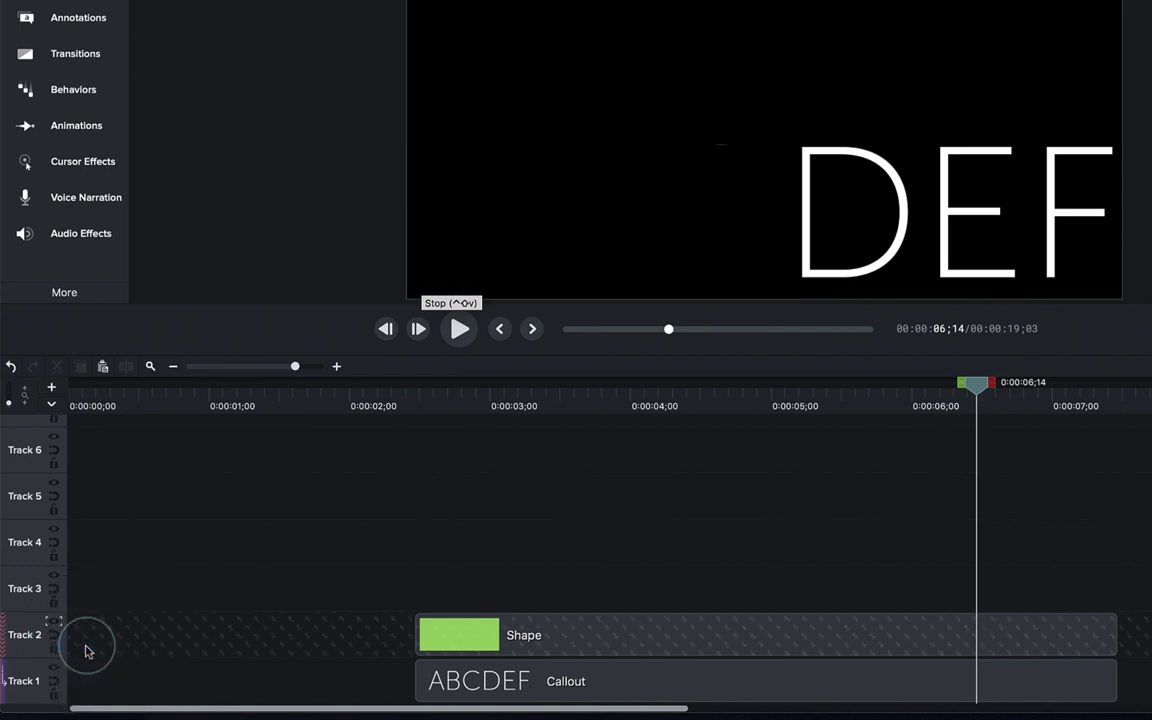
left_click(757, 636)
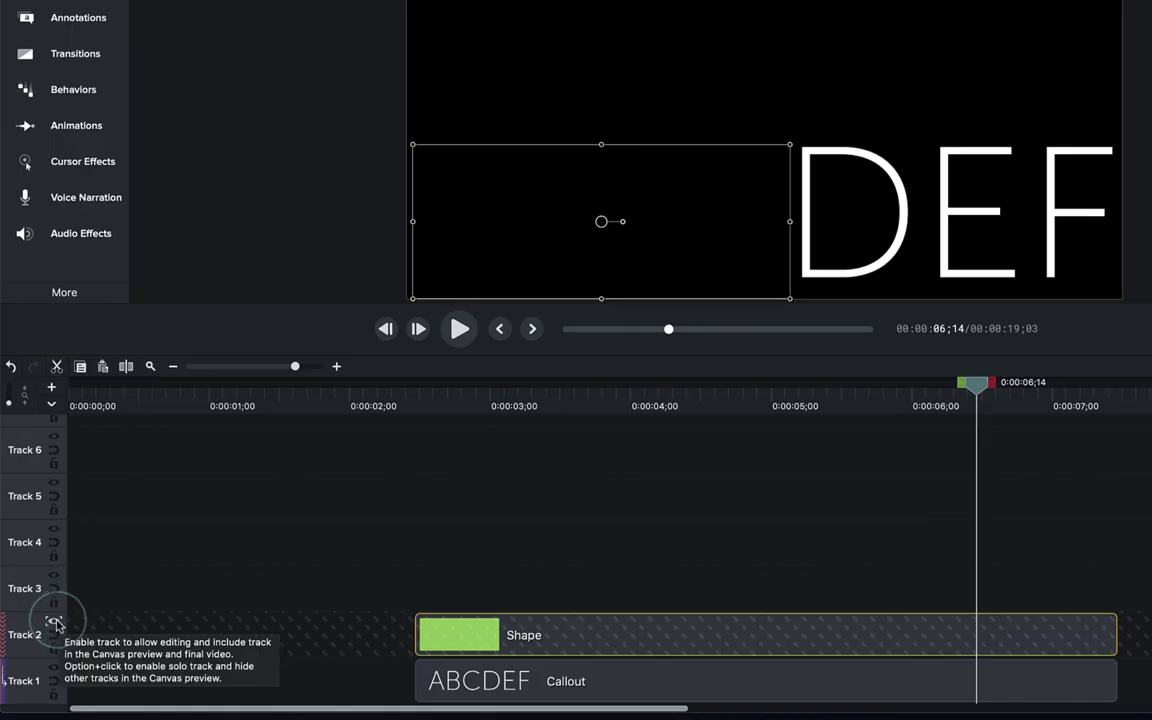
- Revisit Track 2's Track Matte Mode menu, leaving the matte as Alpha Invert
left_click(55, 621)
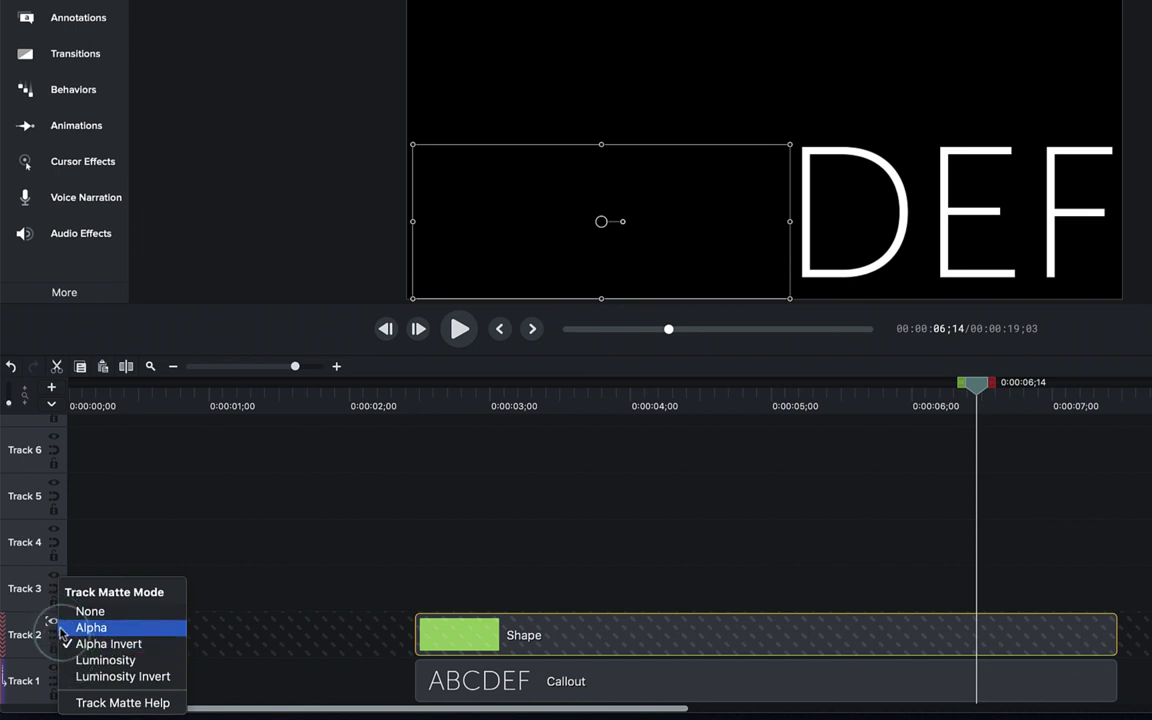
left_click(72, 627)
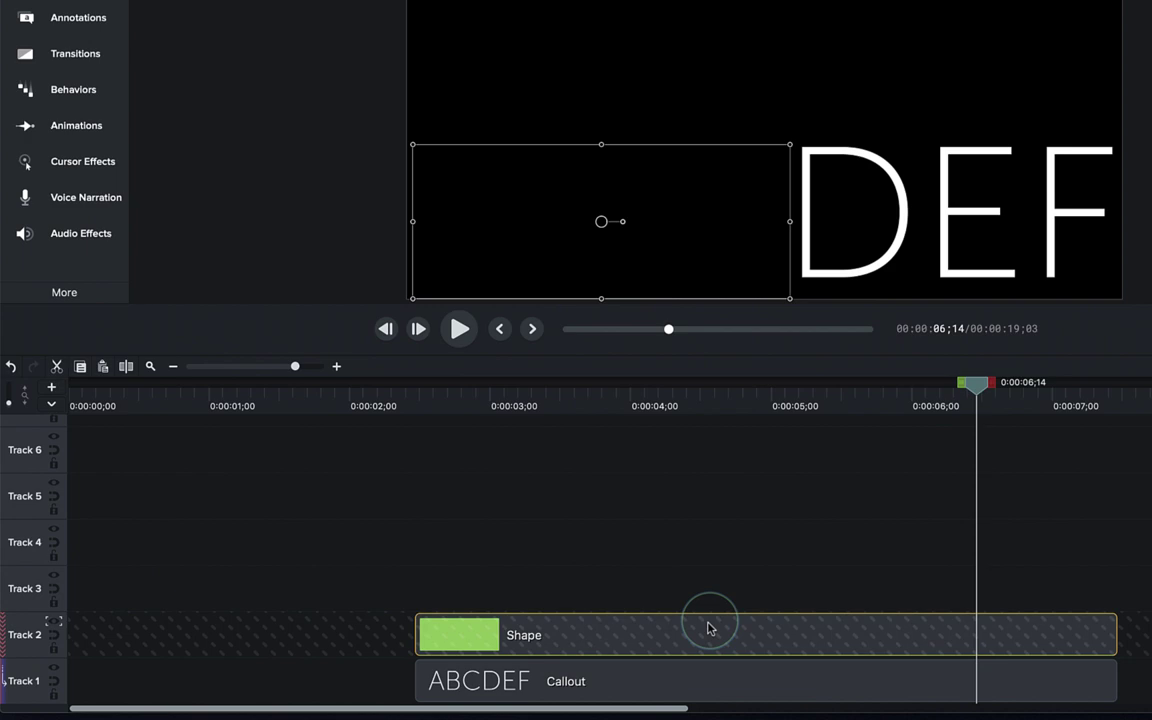
- Replace the Shape clip with the 3colors image on Track 2, with its track matte set to None
key("Delete")
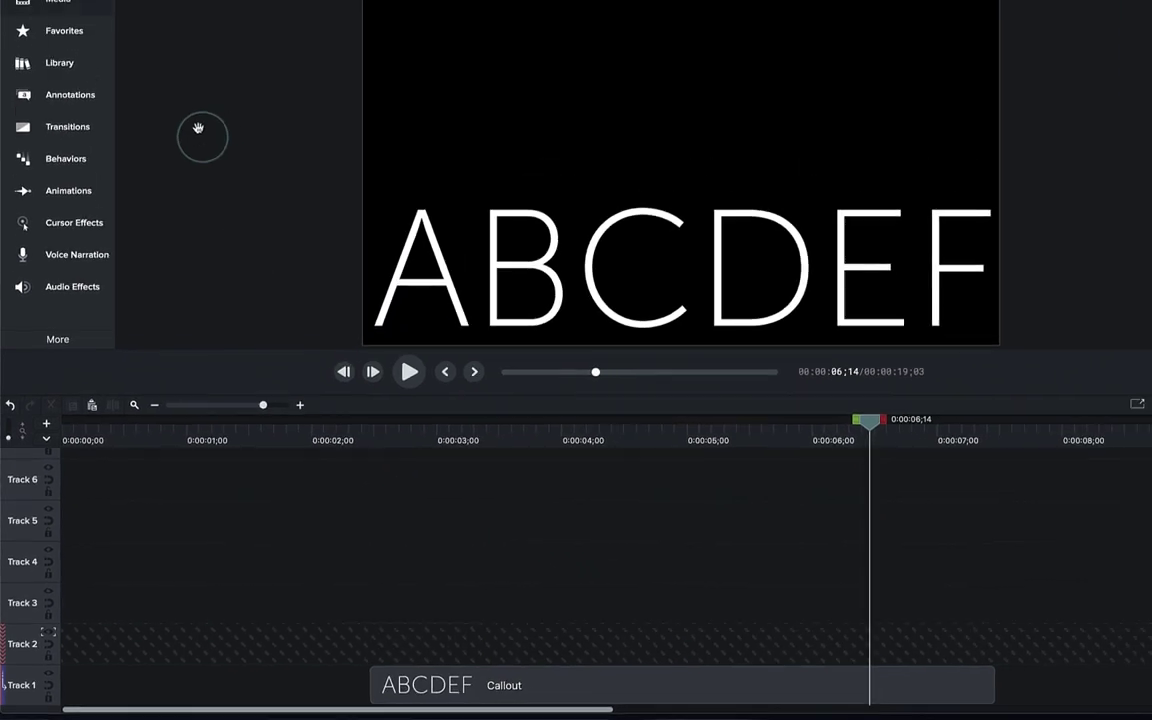
left_click(70, 4)
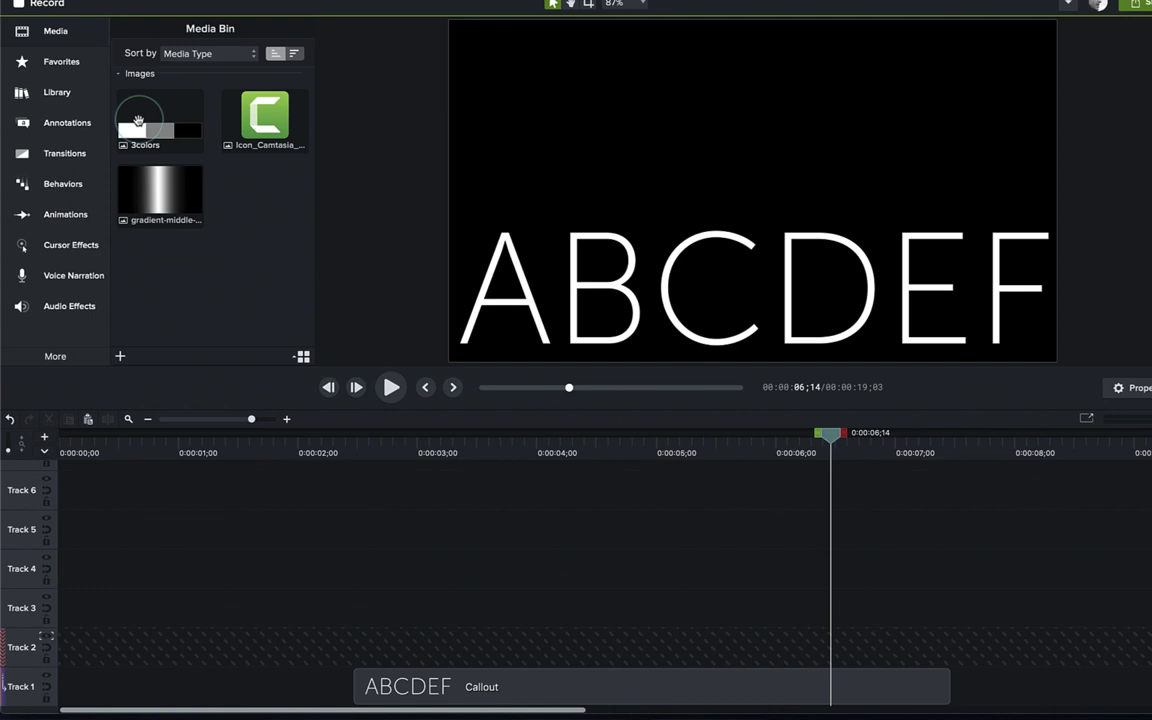
left_click_drag(142, 122, 751, 175)
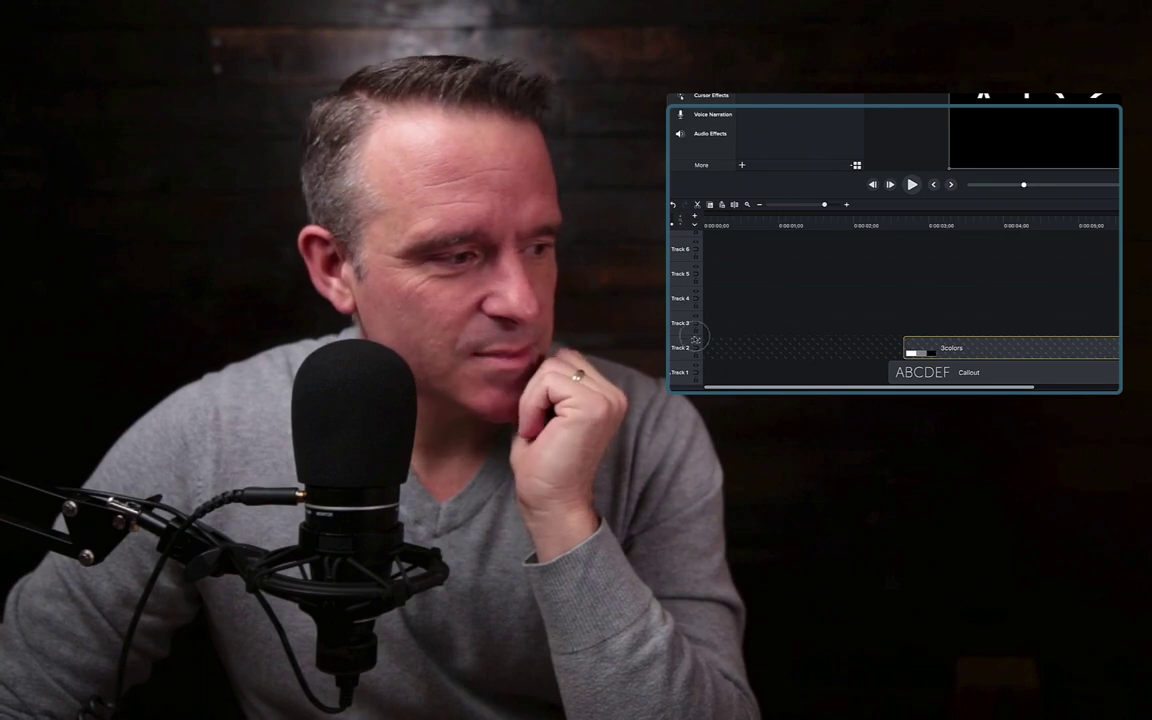
left_click(694, 344)
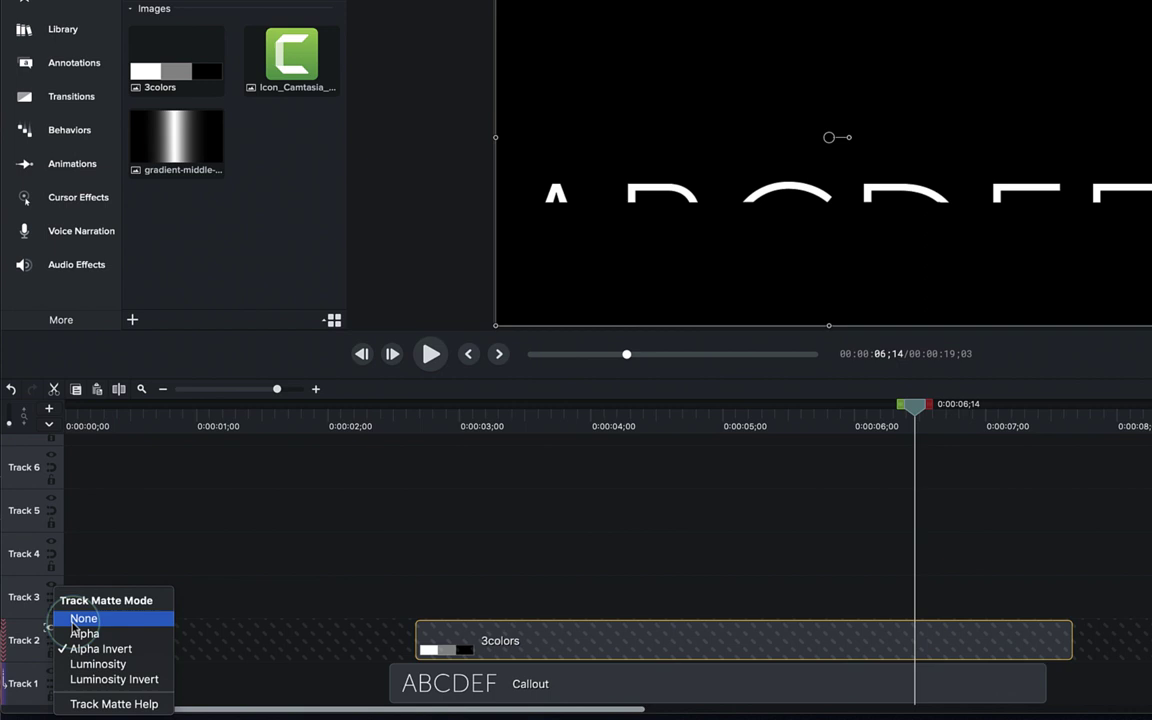
left_click(83, 619)
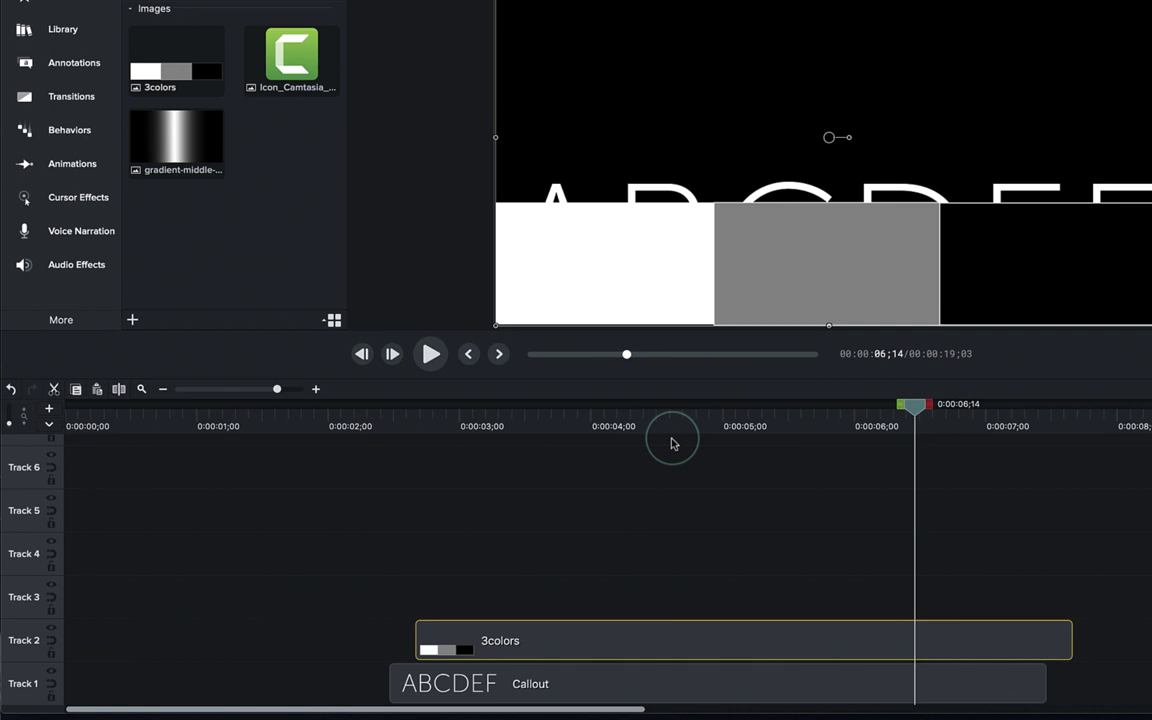
- Enlarge the 3colors image to hide the ABCDEF text and shift its clip to start with the callout
left_click_drag(593, 430, 729, 427)
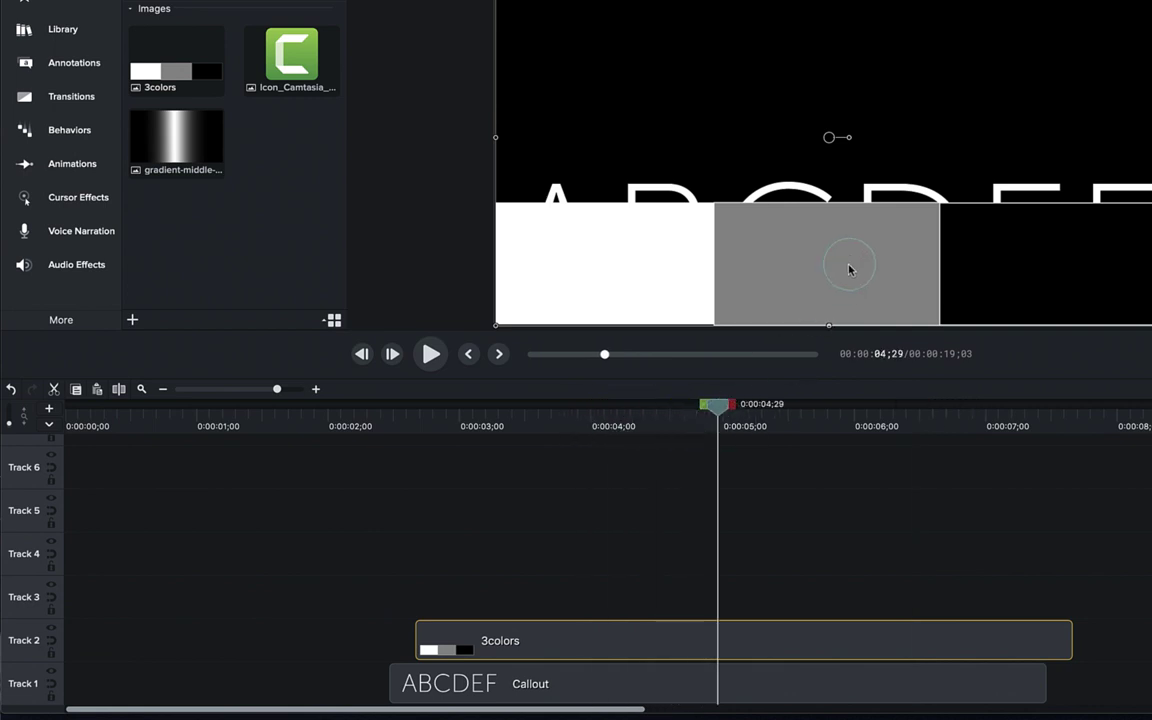
scroll(860, 222, "down", 3)
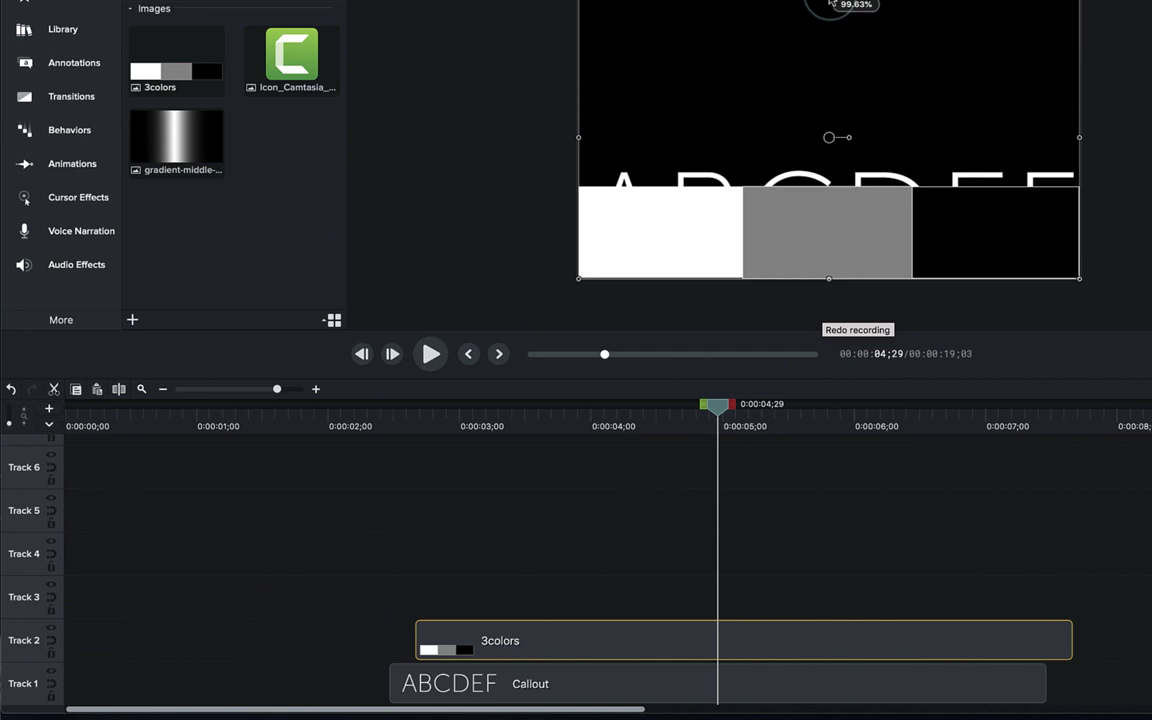
left_click_drag(830, 3, 830, 0)
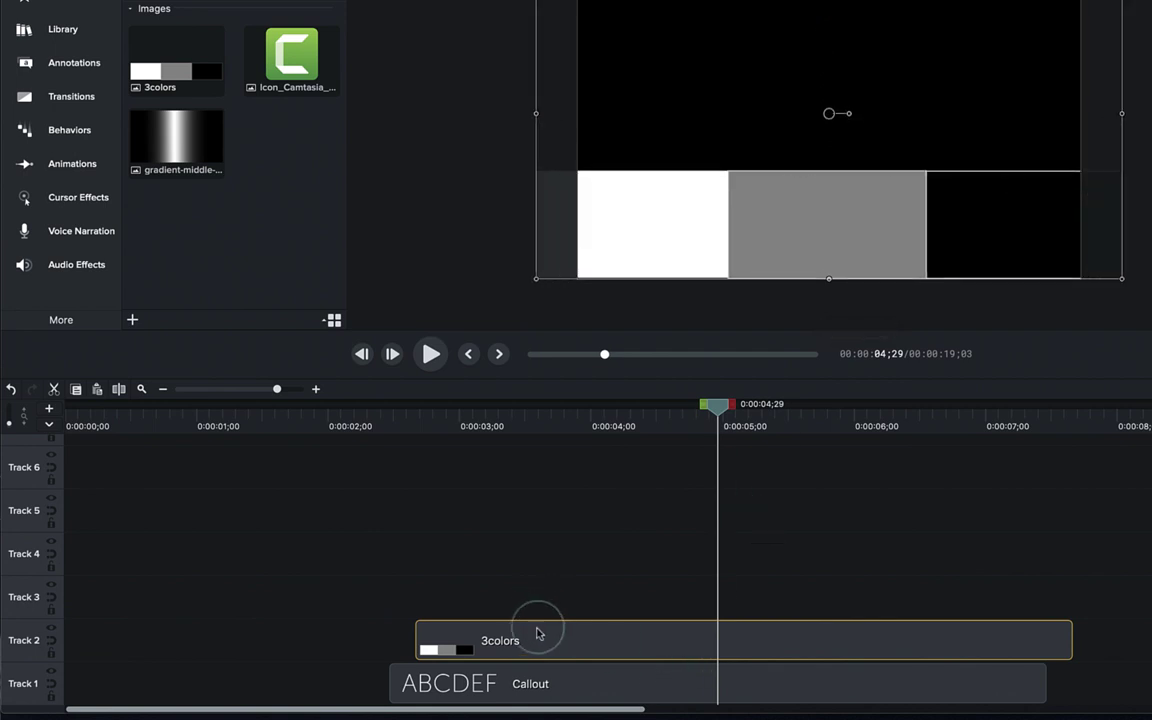
left_click_drag(537, 632, 507, 638)
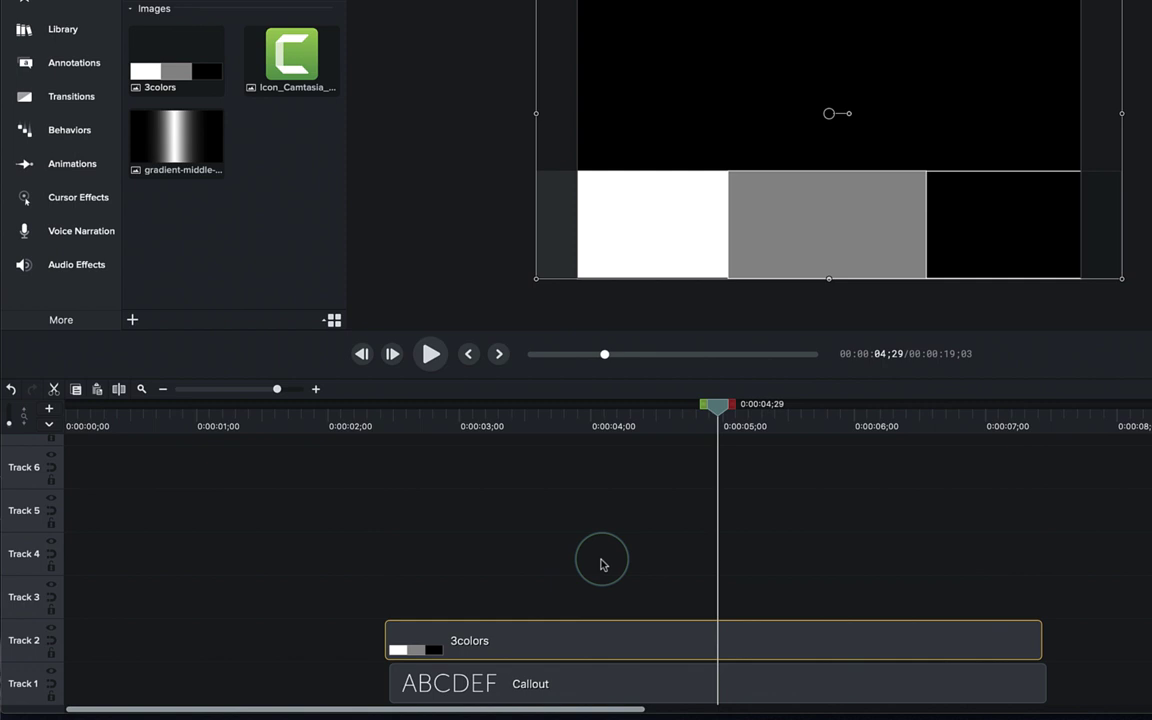
- Set the 3colors track's matte to Luminosity so AB shows bright, CD dimmed, EF hidden
left_click(52, 629)
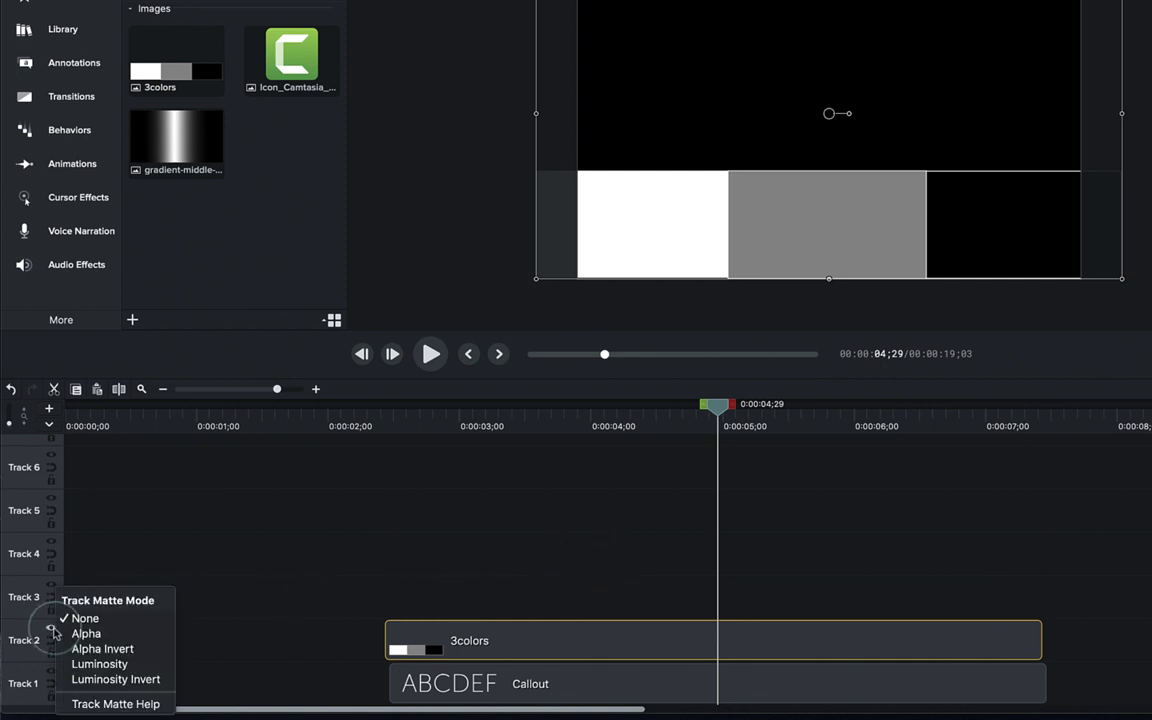
left_click(94, 665)
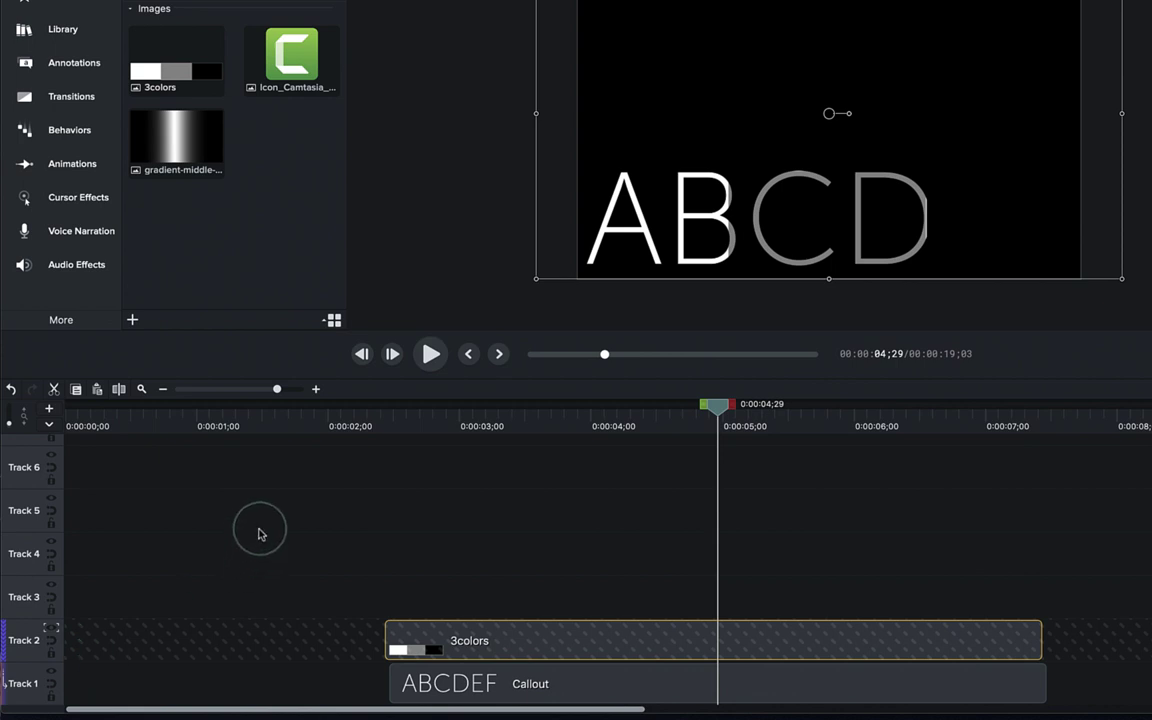
left_click(707, 244)
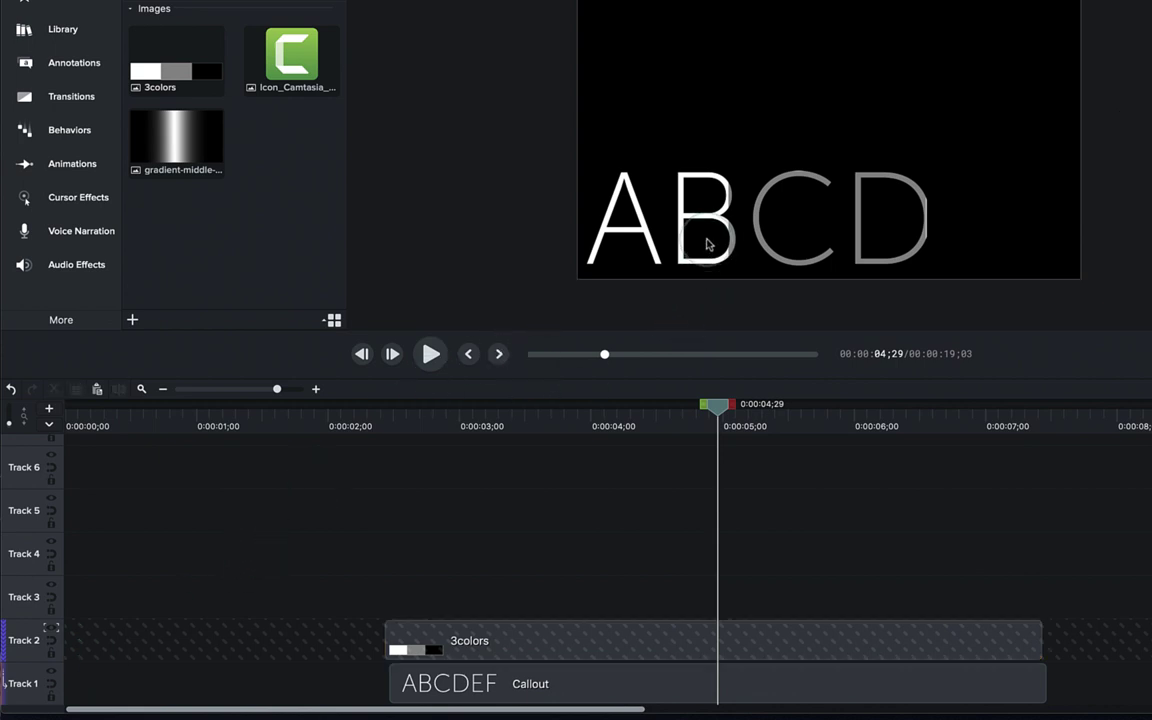
- Nudge the 3colors clip slightly later on the timeline and the image slightly right on canvas
left_click(768, 228)
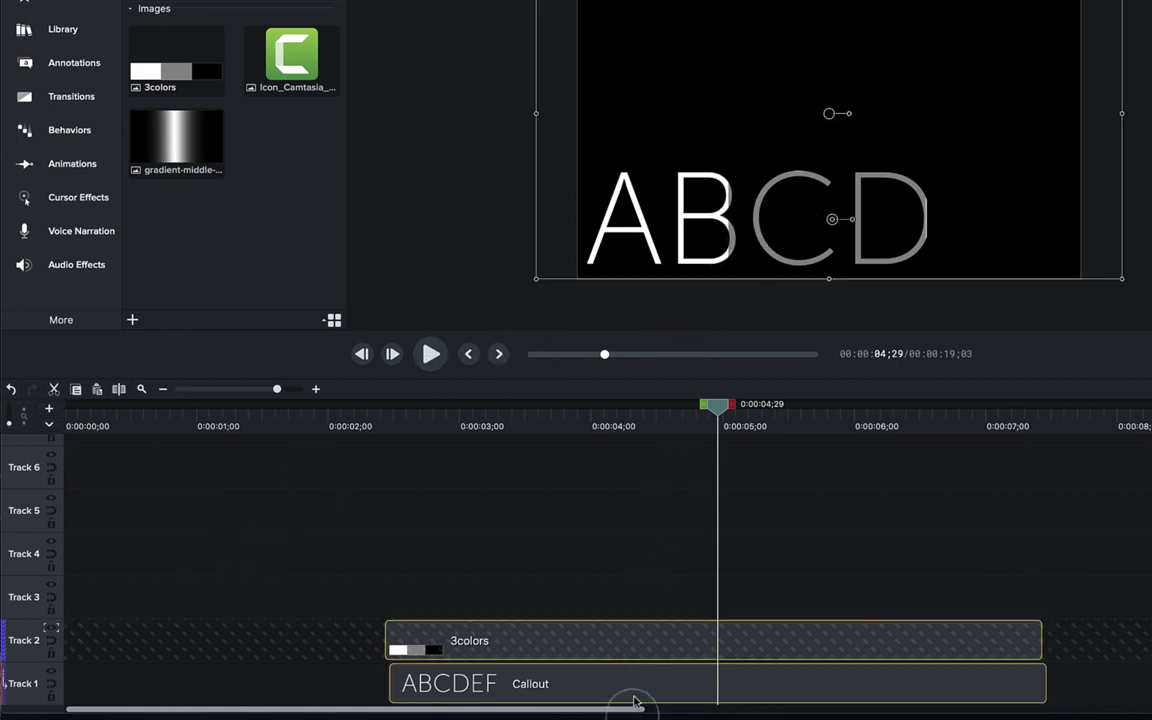
left_click(648, 599)
left_click(650, 650)
mouse_move(774, 633)
left_mouse_down()
mouse_move(799, 638)
mouse_move(774, 632)
left_mouse_up()
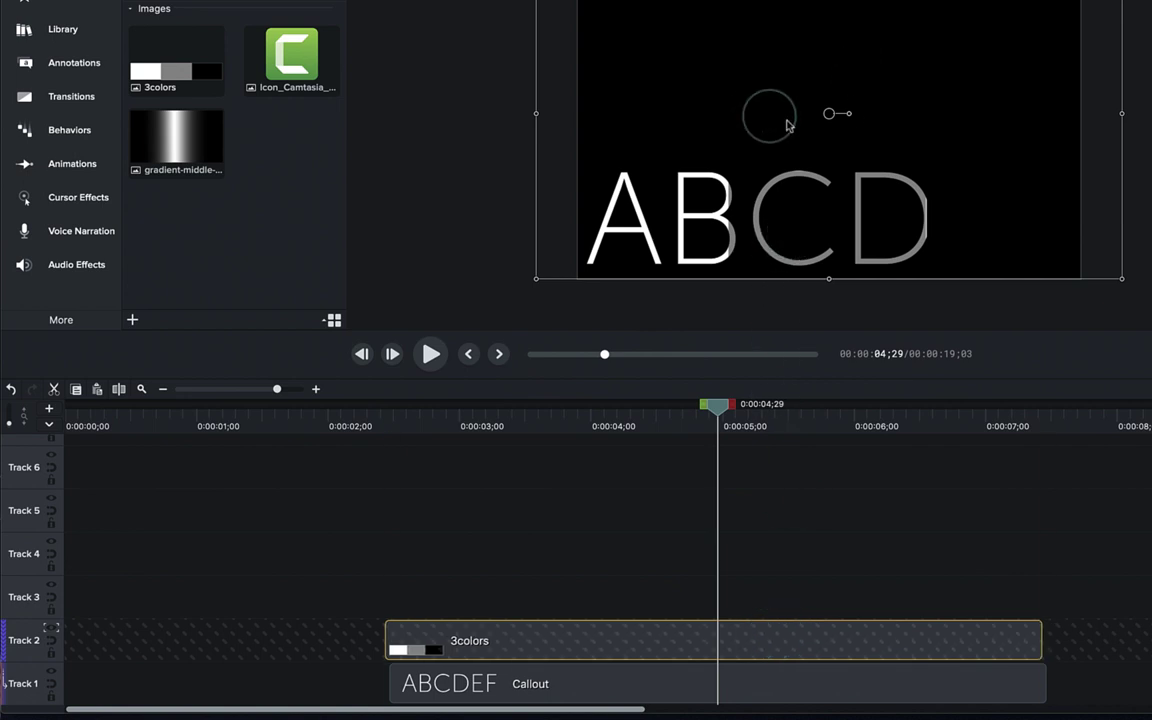
left_click_drag(823, 113, 856, 116)
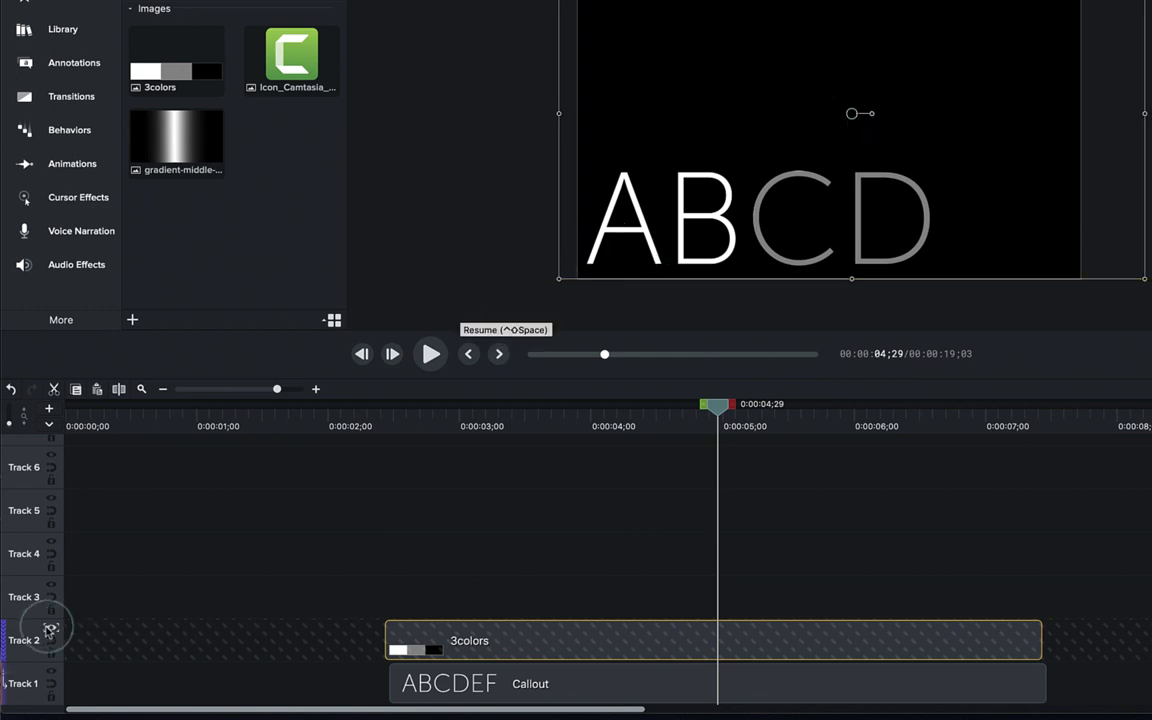
- Try a Luminosity Invert matte, then set the emptied Track 2's matte back to None
left_click(50, 630)
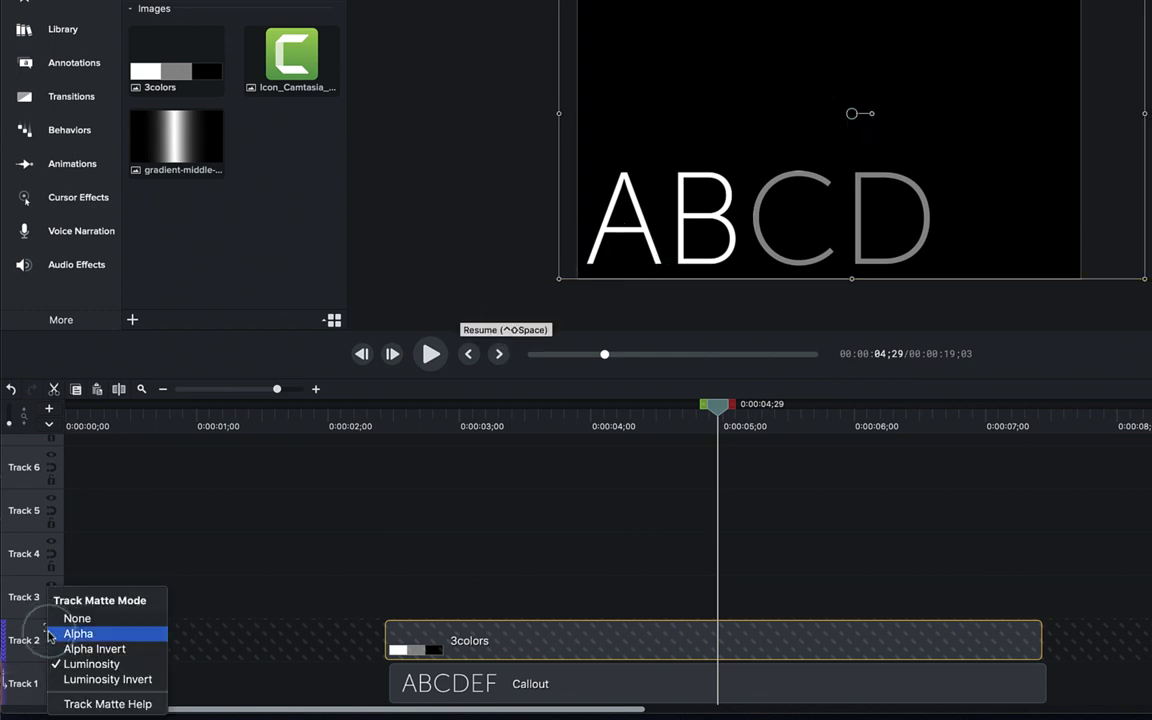
left_click(80, 684)
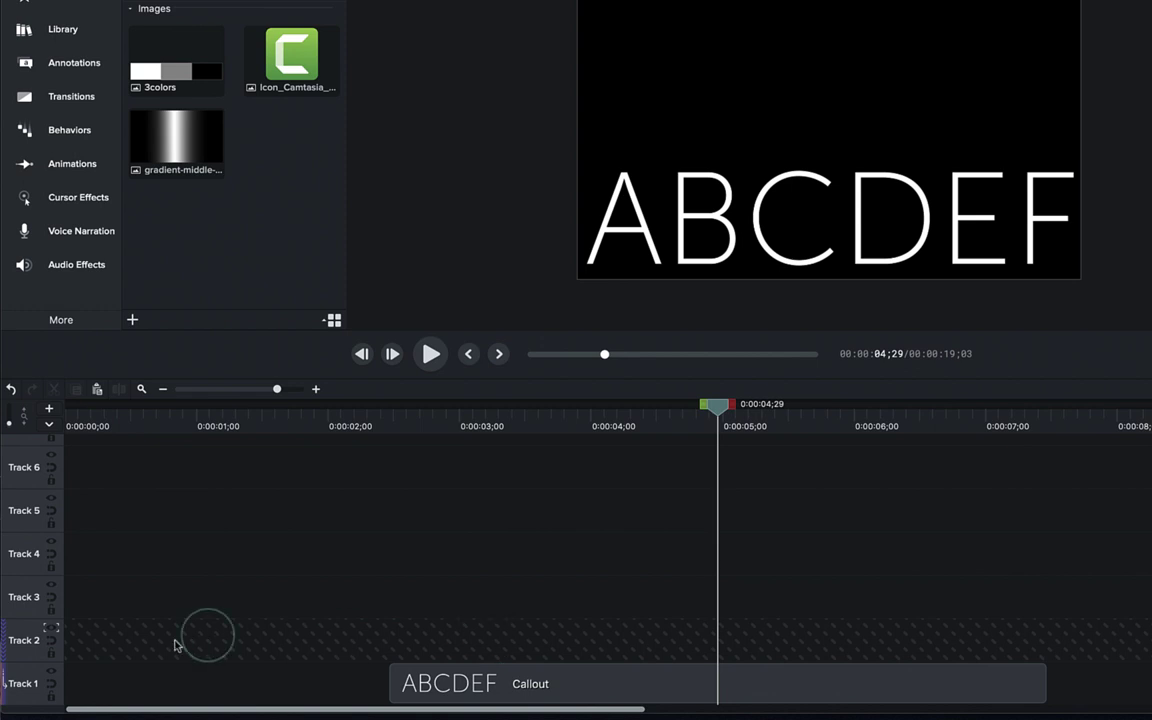
left_click(51, 630)
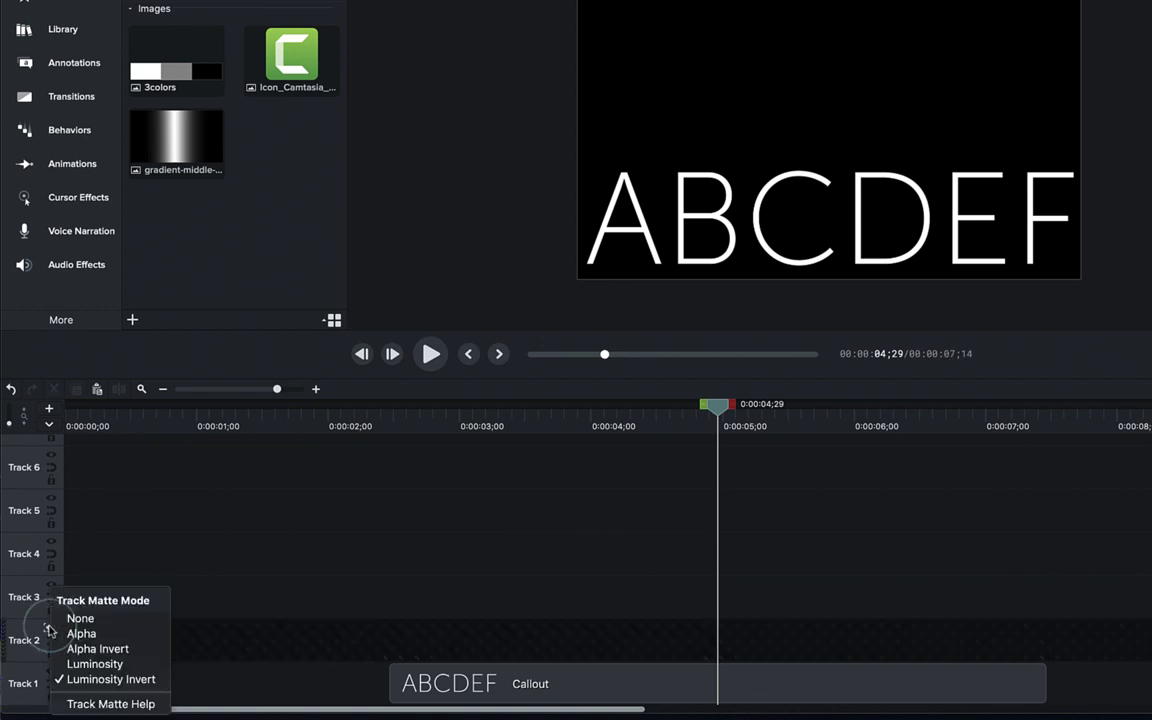
left_click(72, 619)
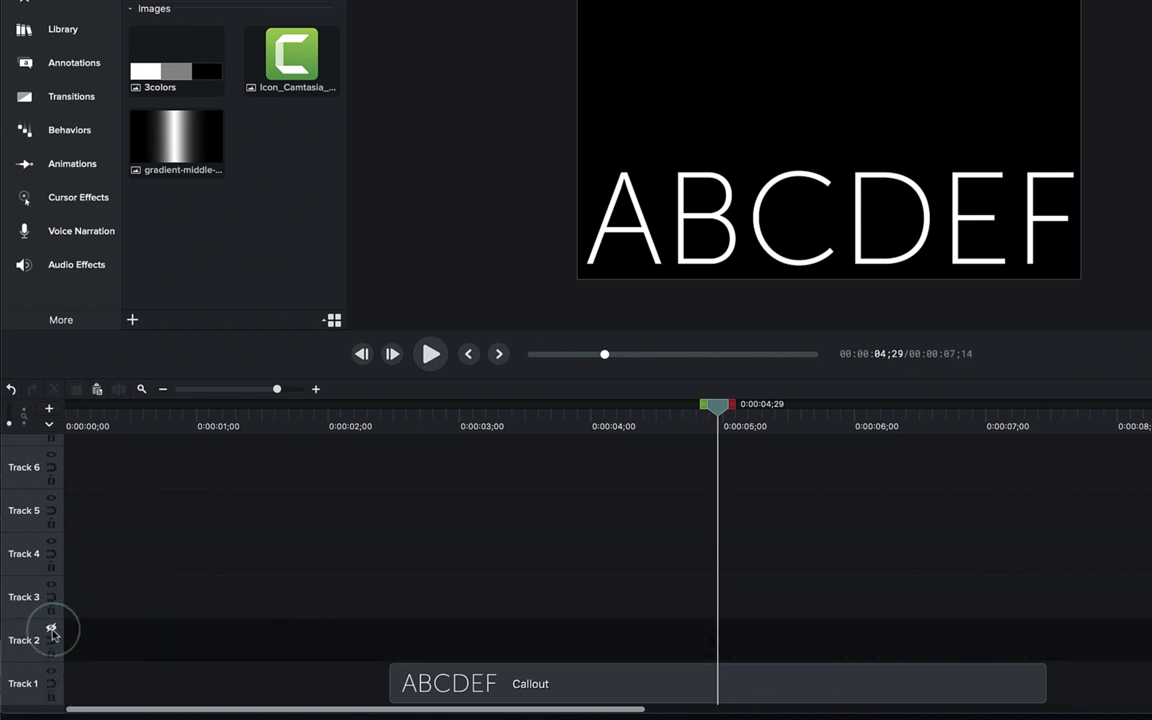
- Drag the gradient-middle-white clip on Track 2 left until it lines up with the Callout clip's start
left_click_drag(174, 715, 694, 715)
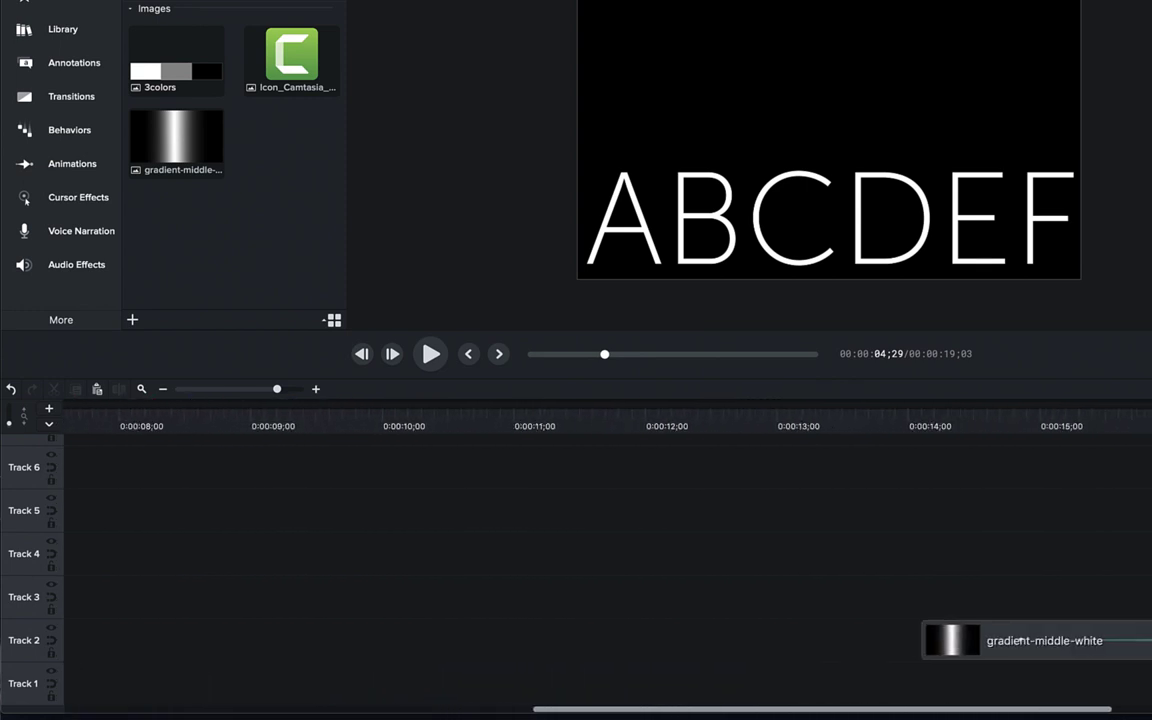
left_click_drag(1020, 640, 52, 626)
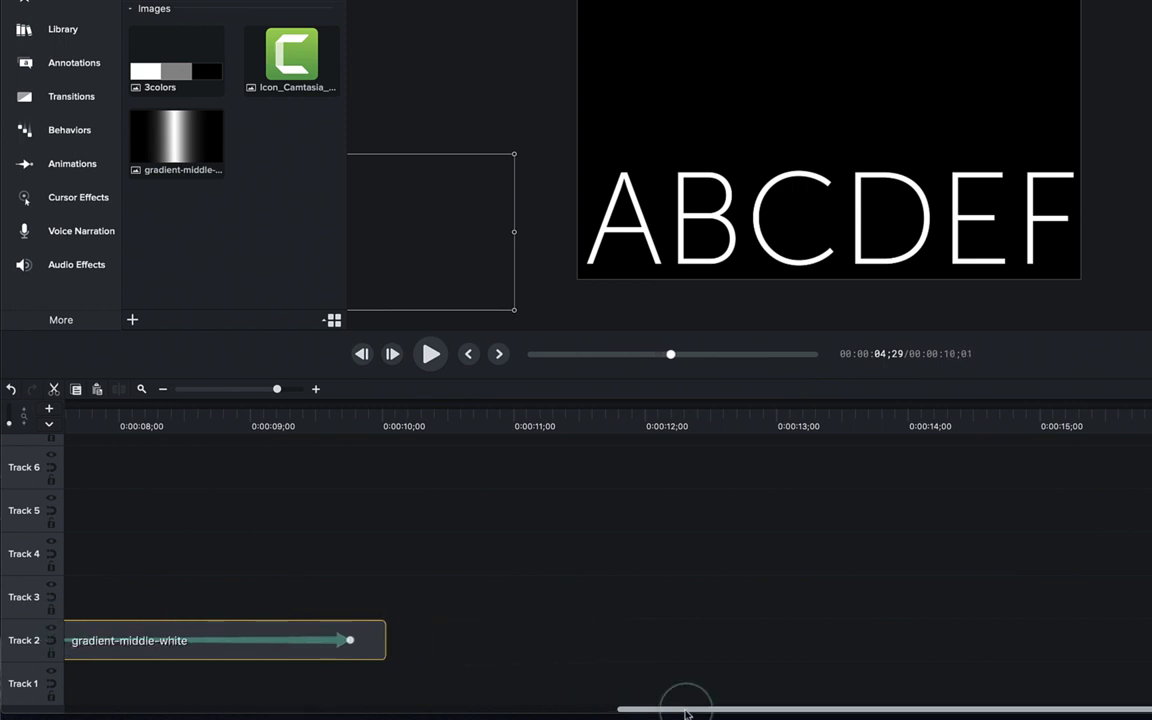
left_click_drag(685, 712, 230, 712)
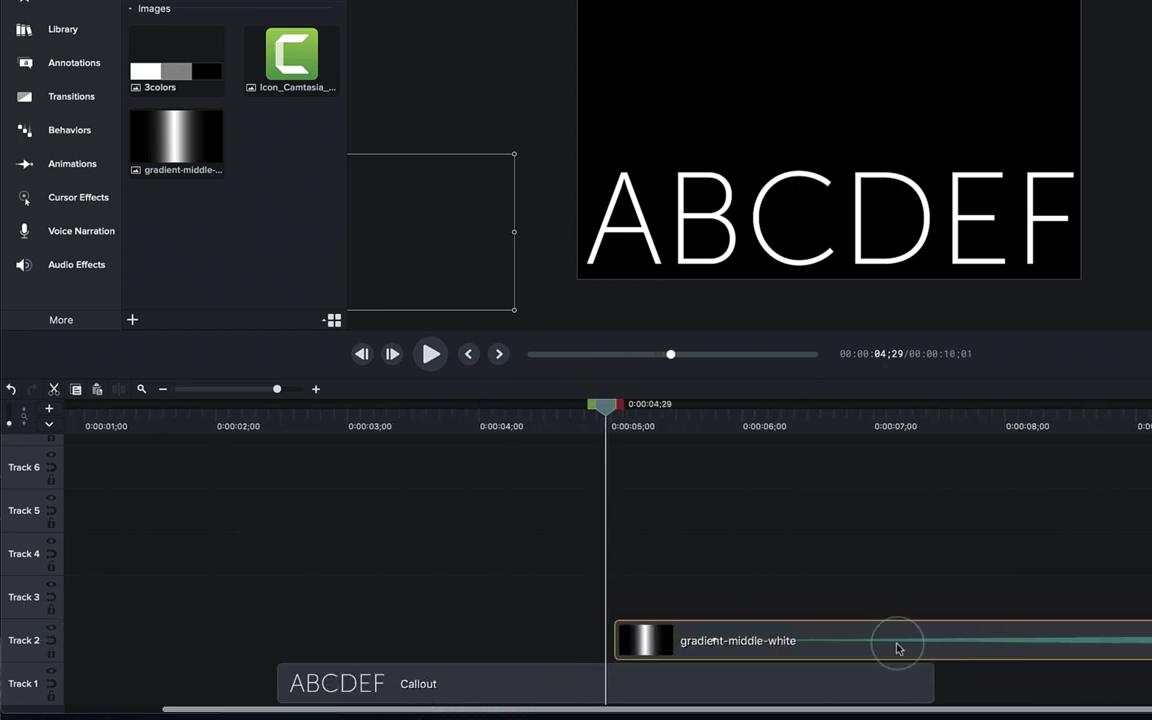
left_click_drag(911, 640, 563, 627)
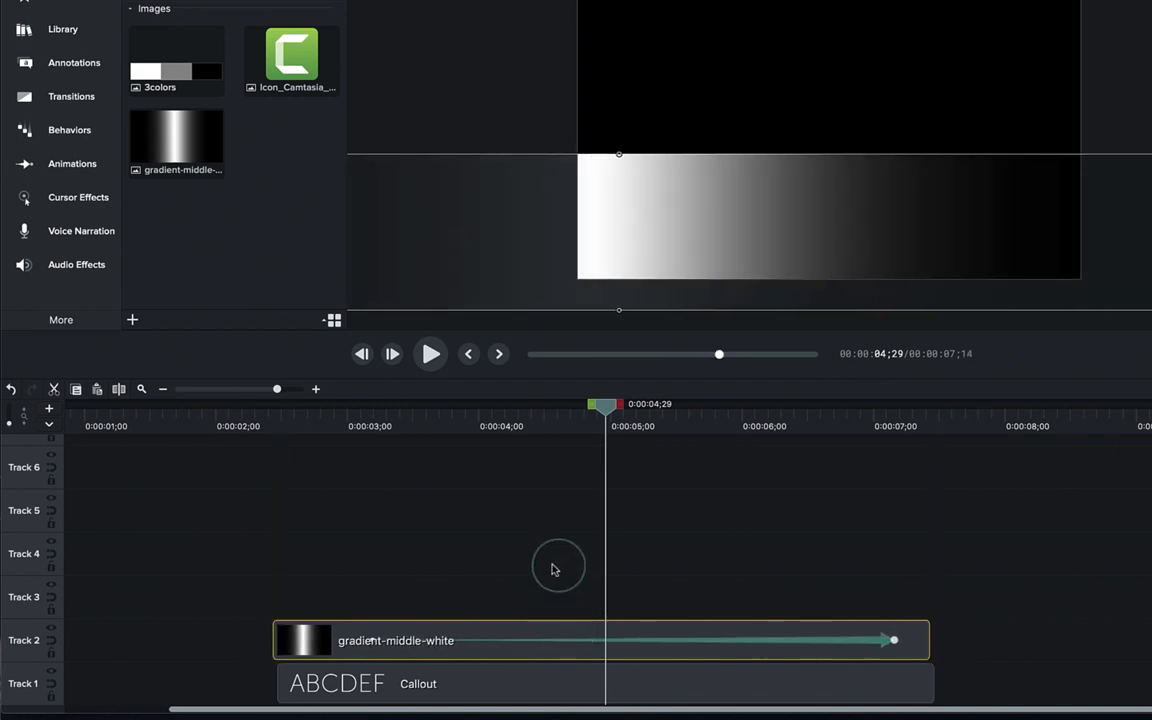
left_click_drag(345, 410, 634, 447)
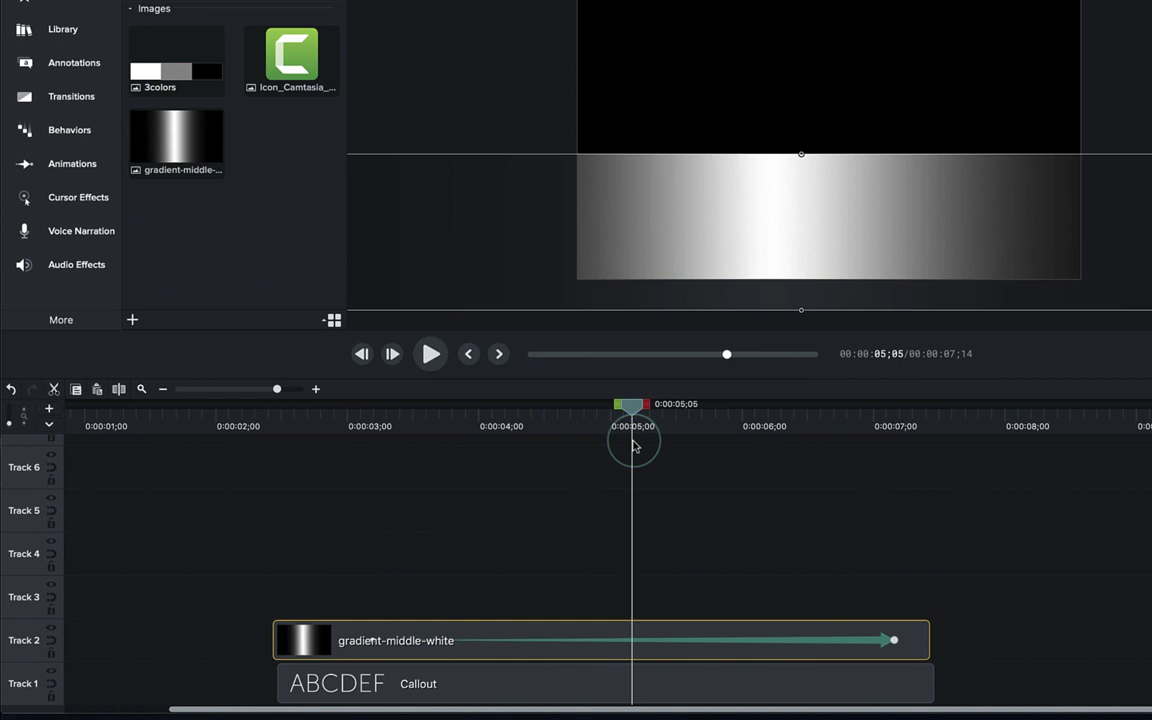
- Set the gradient track's matte mode to Luminosity
left_click_drag(633, 447, 517, 451)
left_click(52, 626)
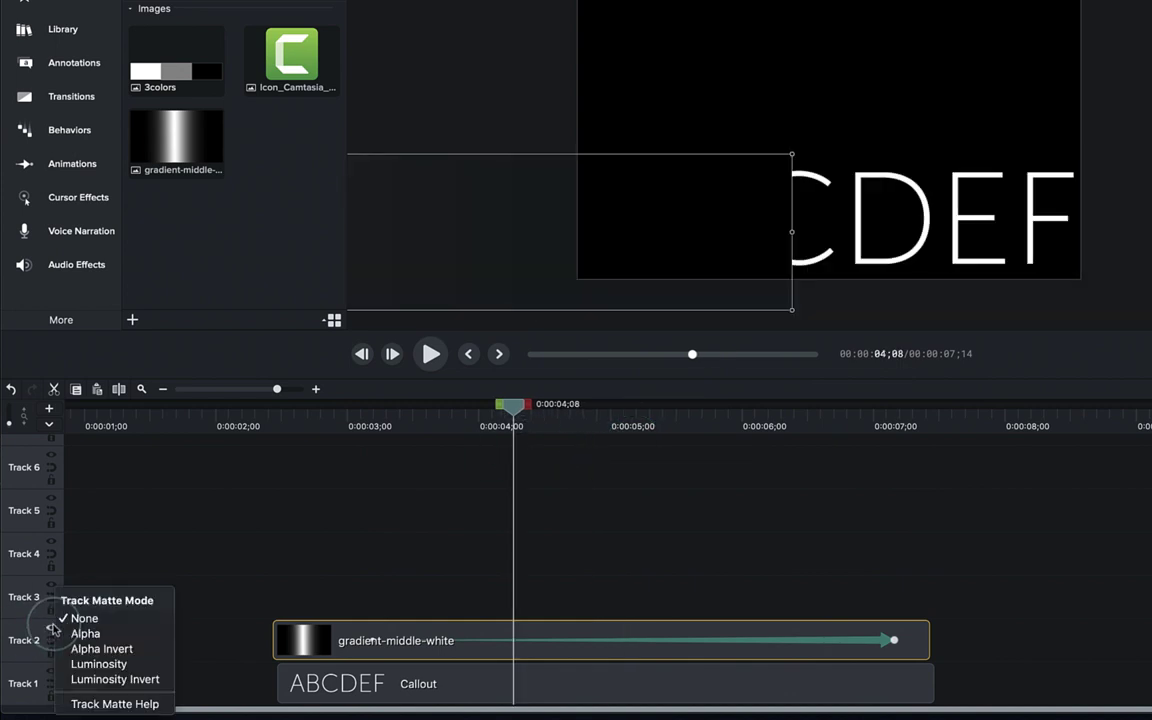
left_click(83, 665)
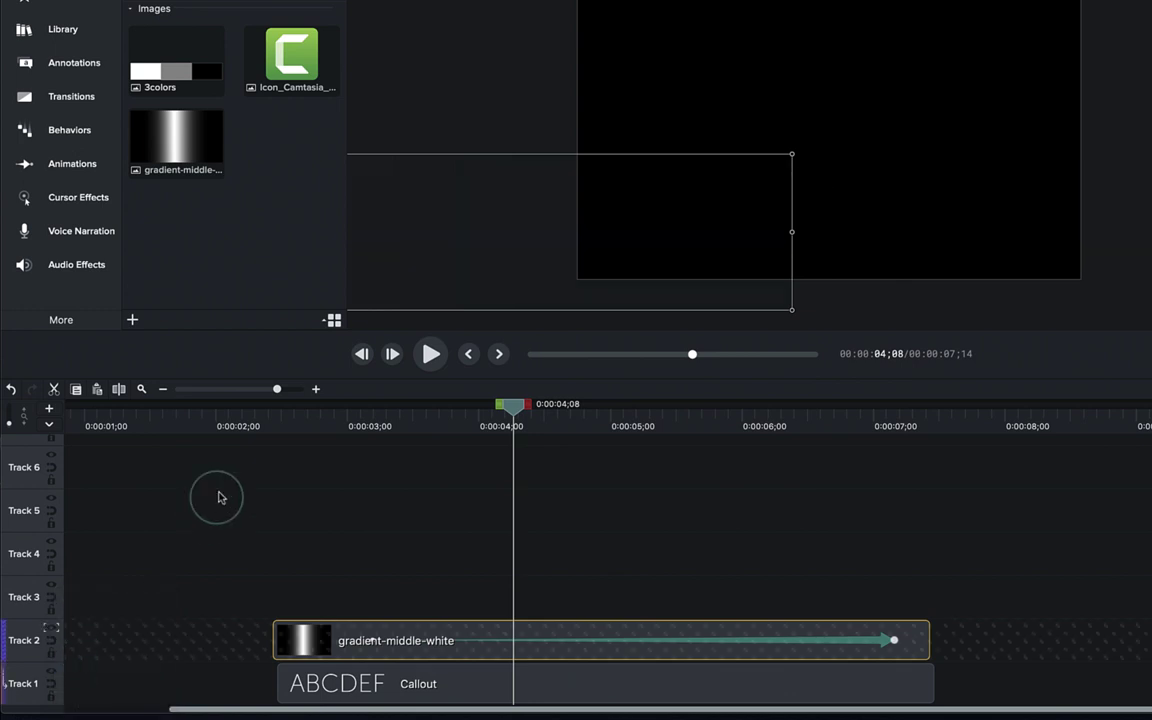
- Play the gradient reveal from before its start, then pause and confirm the matte mode
left_click(290, 408)
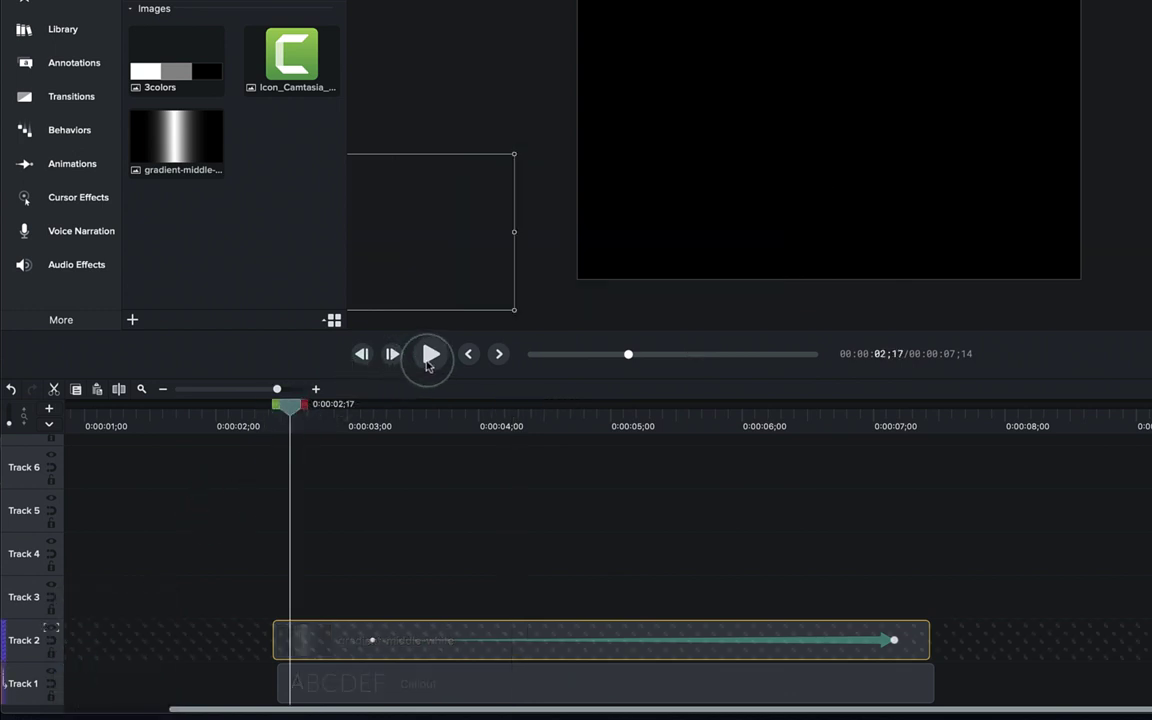
left_click(427, 365)
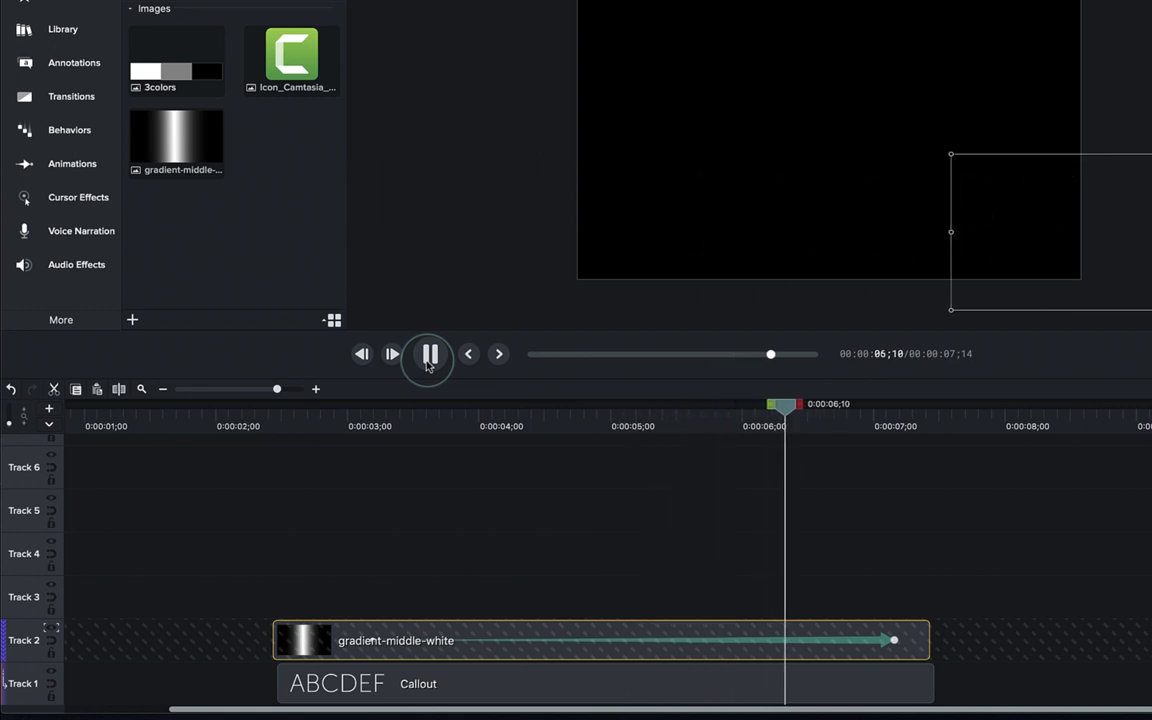
left_click(427, 365)
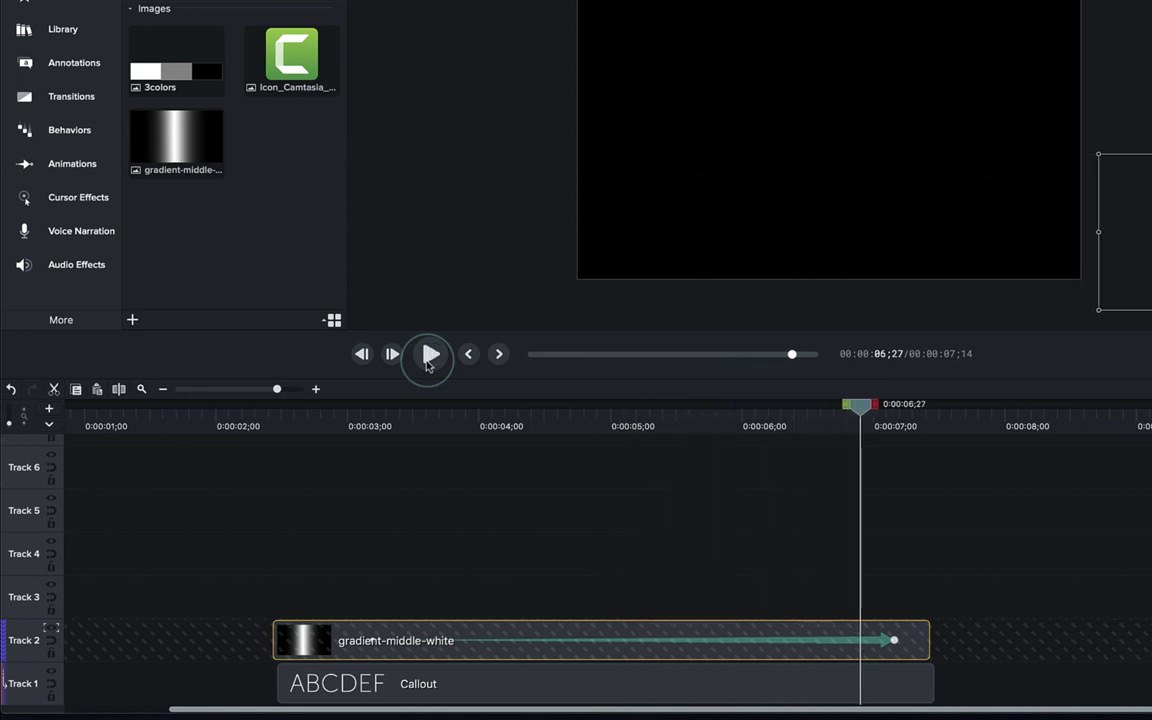
left_click(52, 638)
left_click(226, 572)
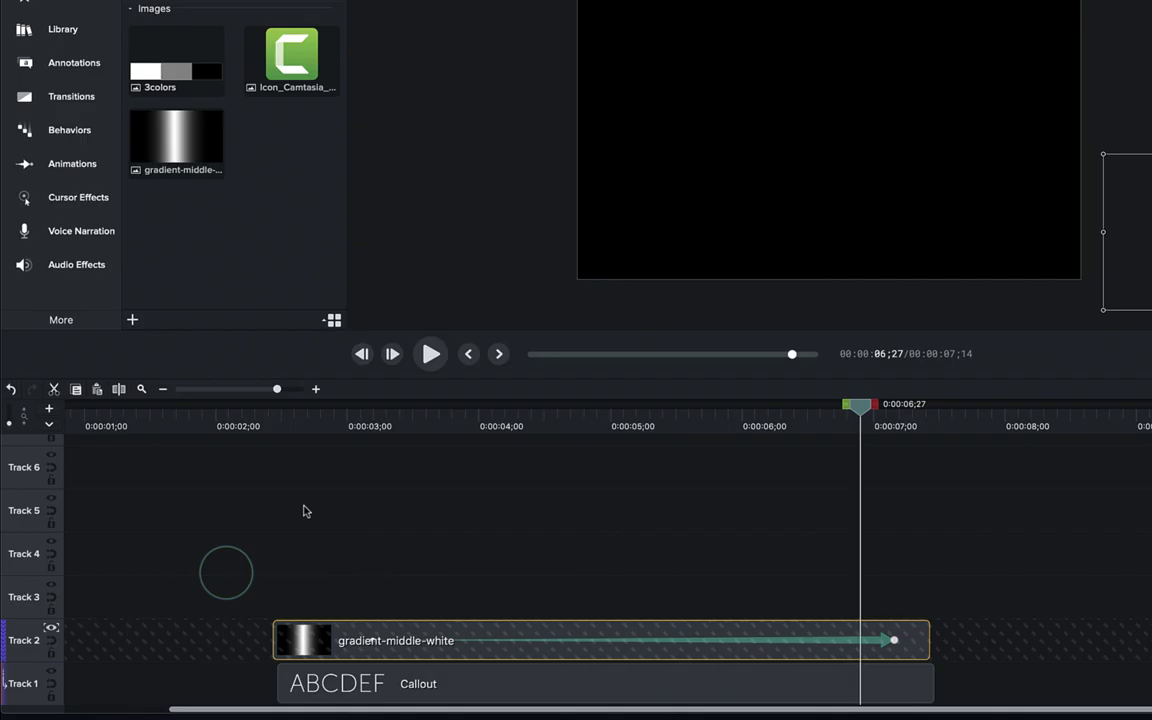